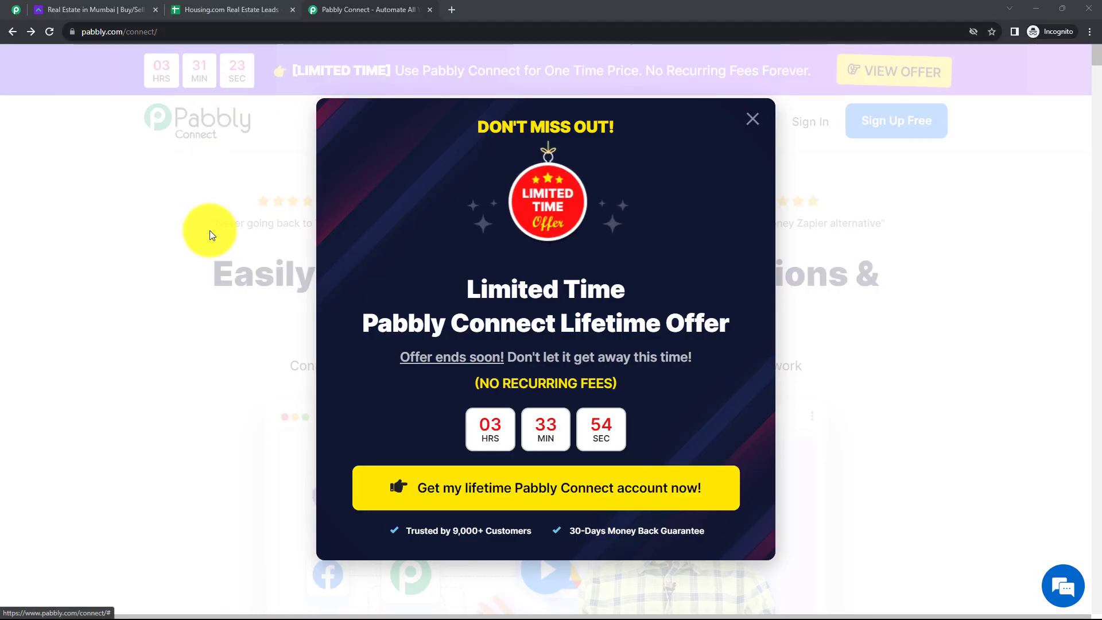
Step: Dismiss the offer popup, sign in, and launch Pabbly Connect from All Apps to reach its dashboard
click(209, 234)
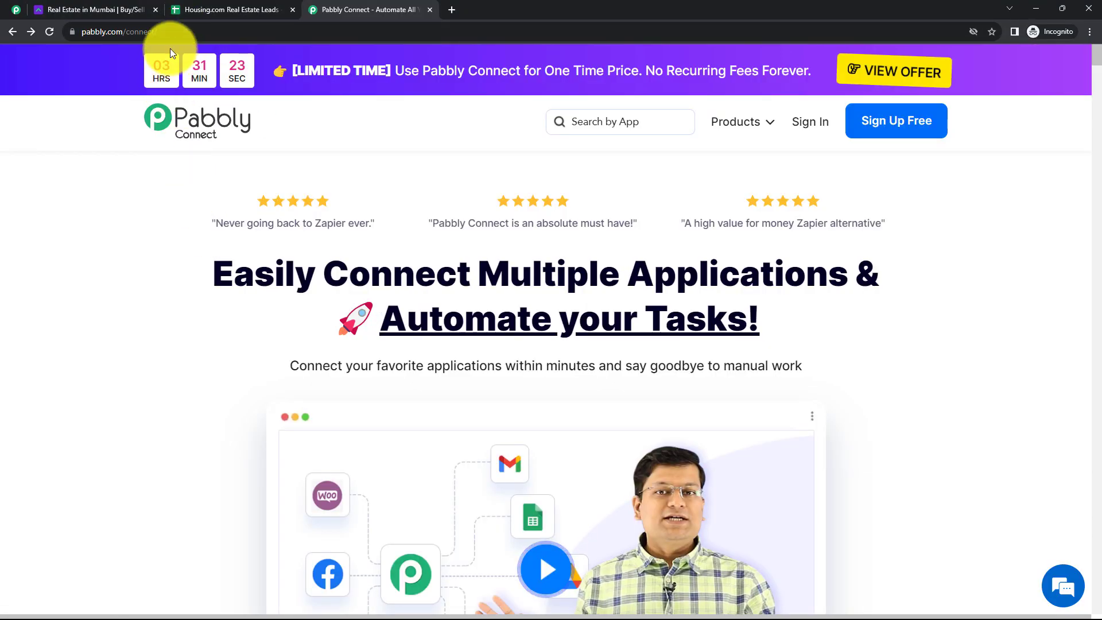
click(81, 33)
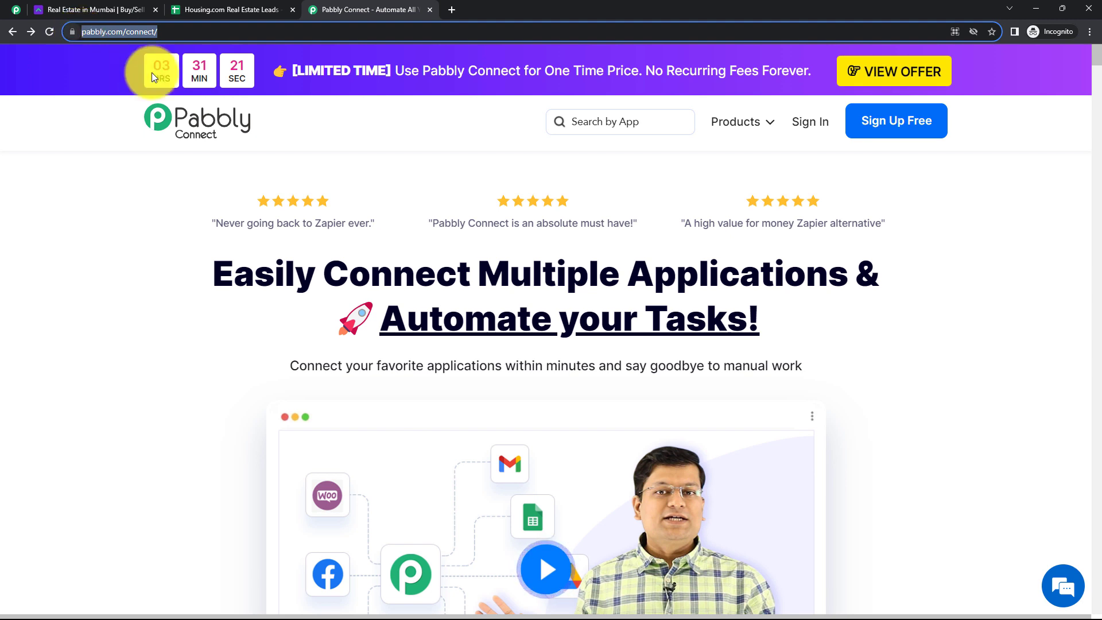
click(347, 145)
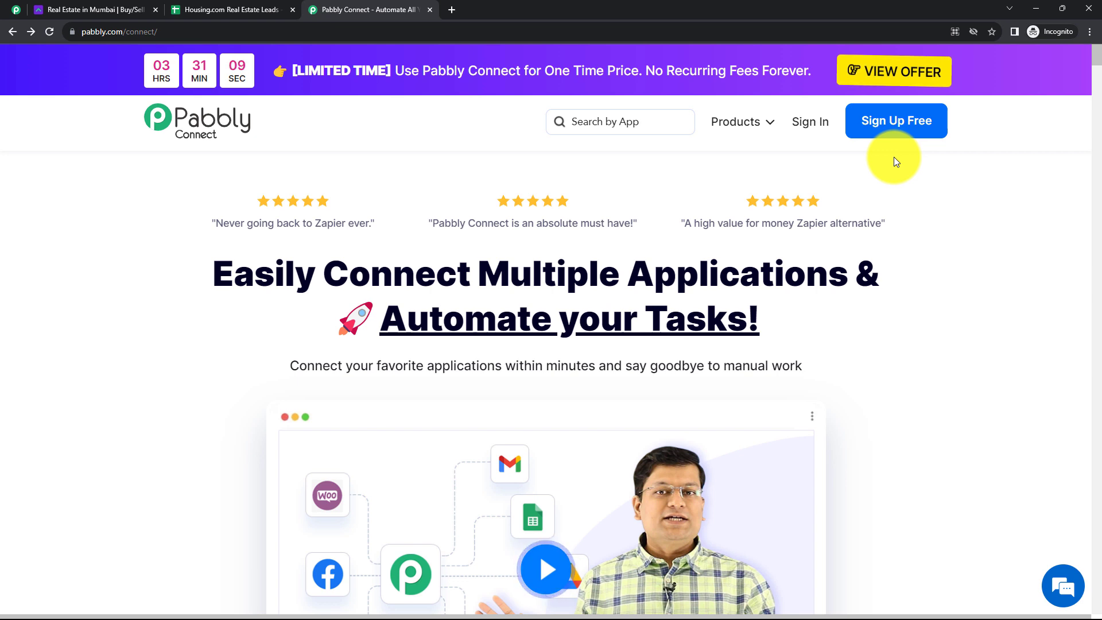
click(812, 127)
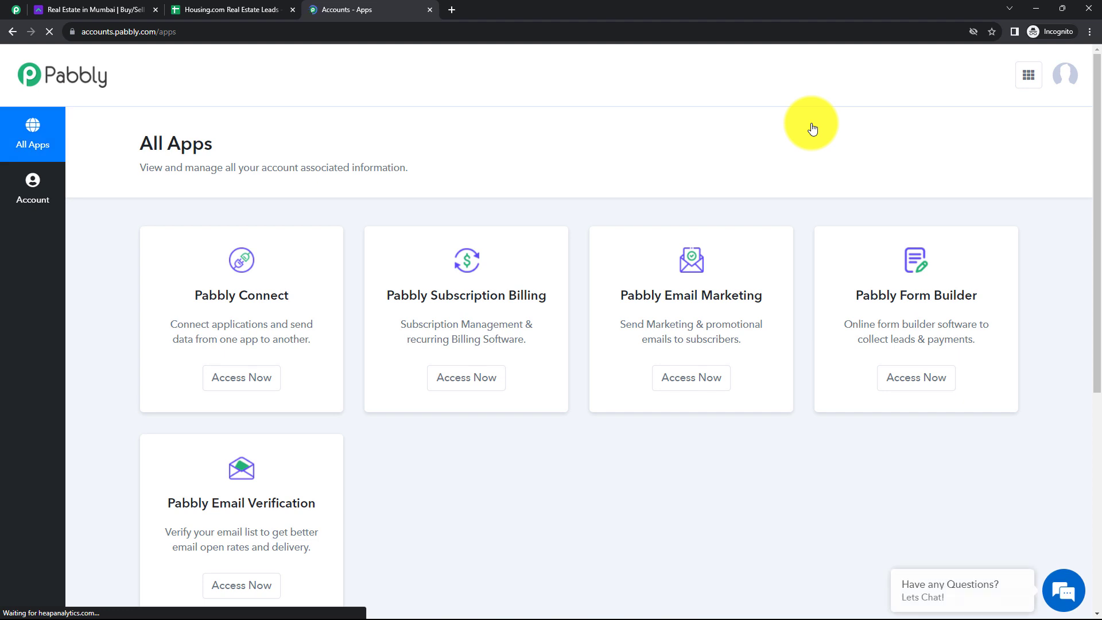
click(241, 376)
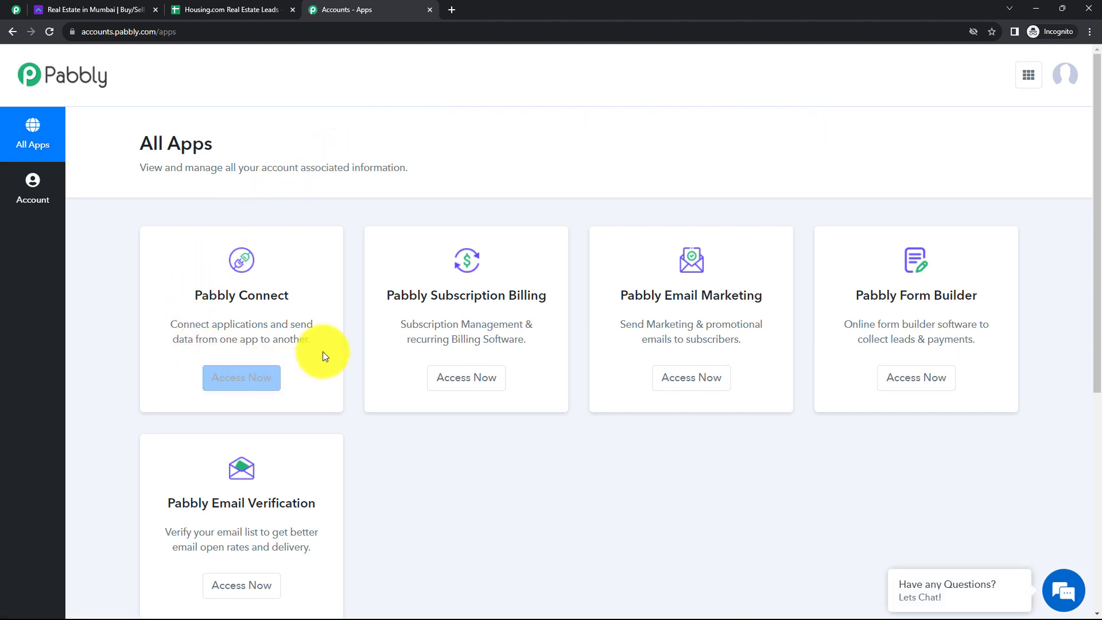
click(256, 388)
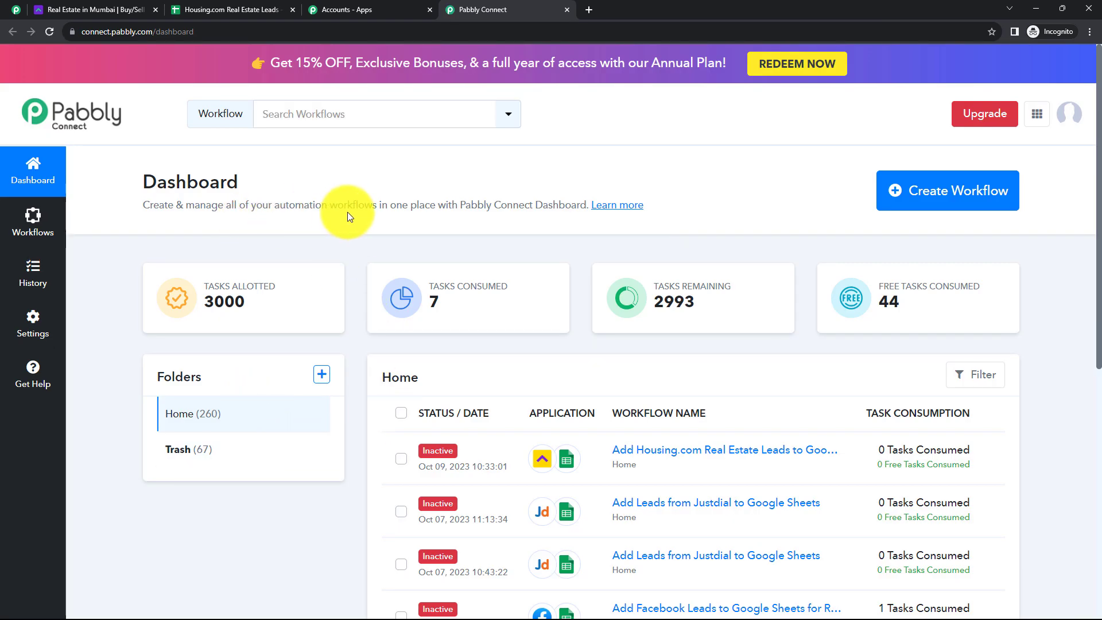
Step: Create a workflow titled 'Add Housing.com (Real Estate) Leads to Google Sheets', keeping the Home folder
click(937, 204)
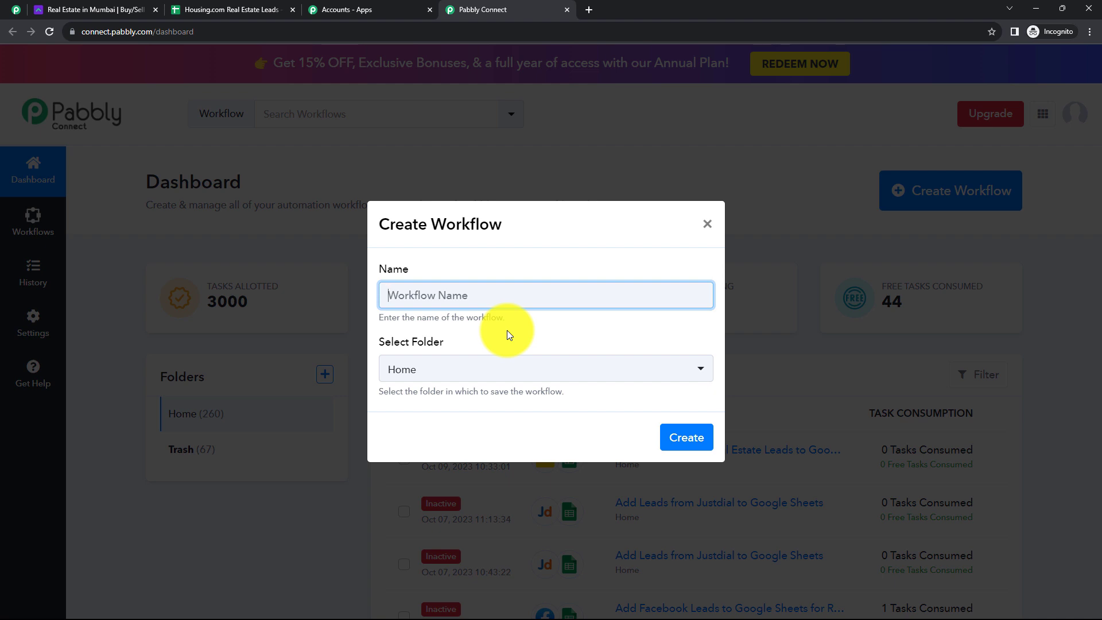
text(Add Housing.com (Real Estate) Leads to Google Sheets)
click(558, 338)
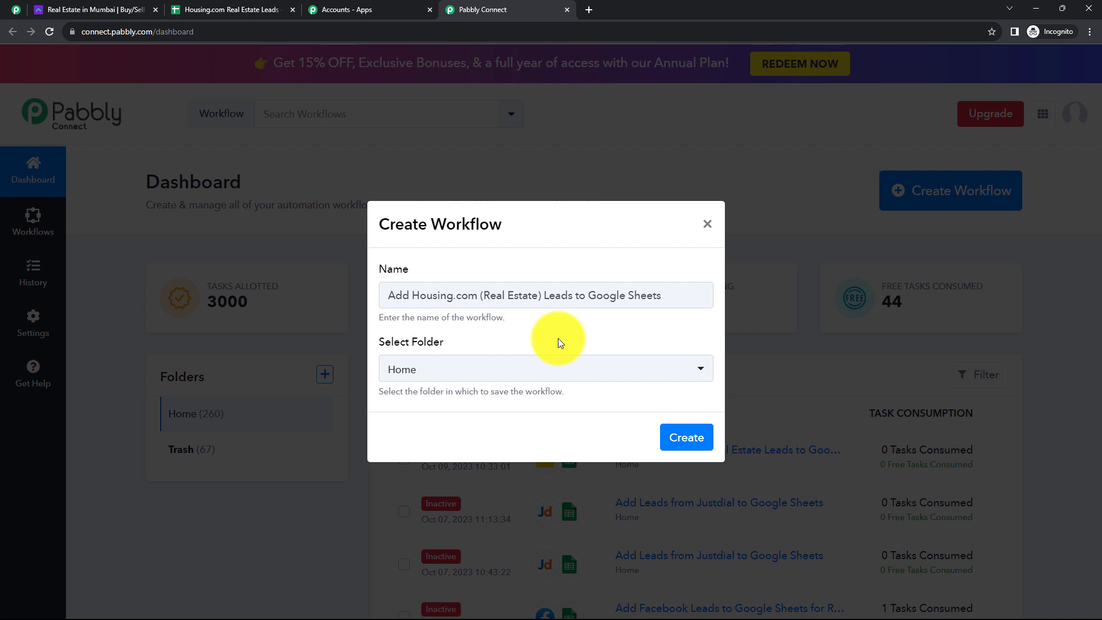
click(684, 442)
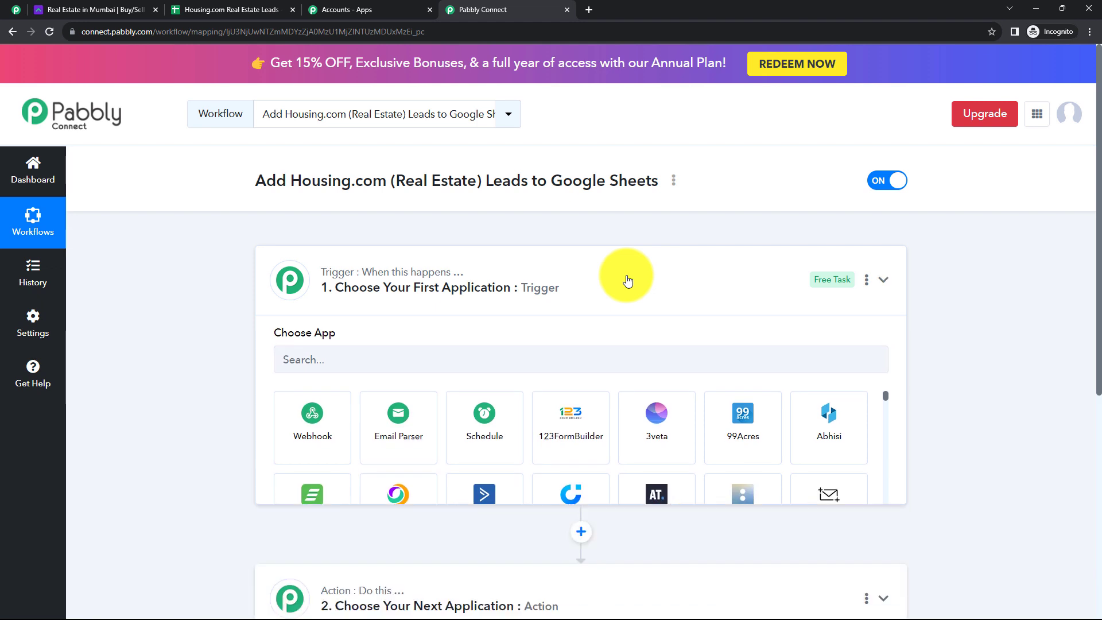
Step: Expand and collapse the empty Trigger and Action step cards to inspect them
click(627, 281)
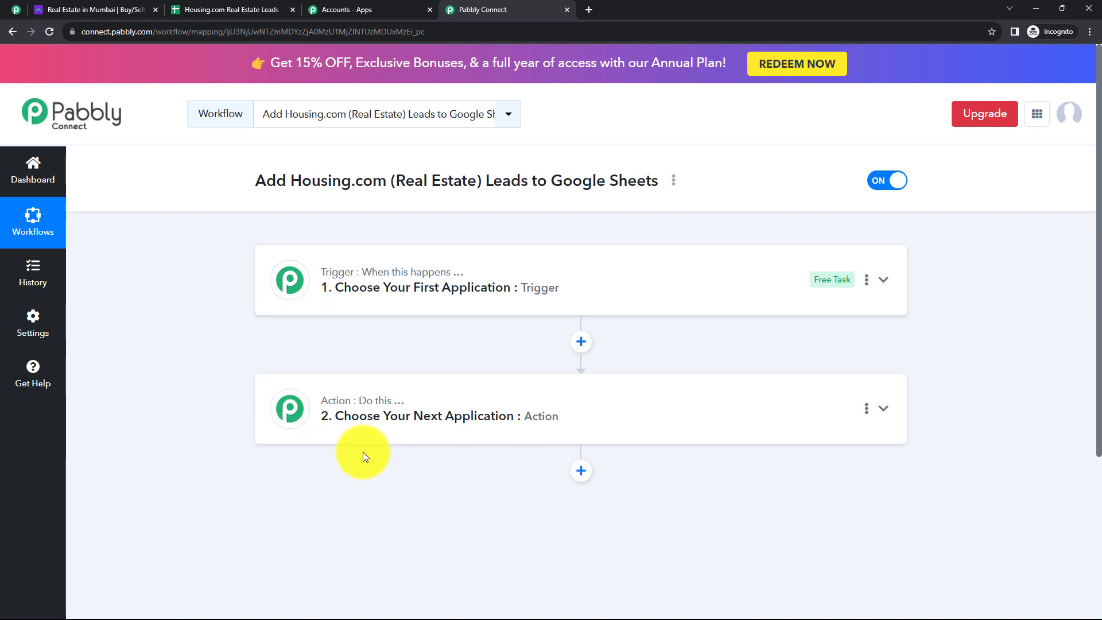
click(356, 310)
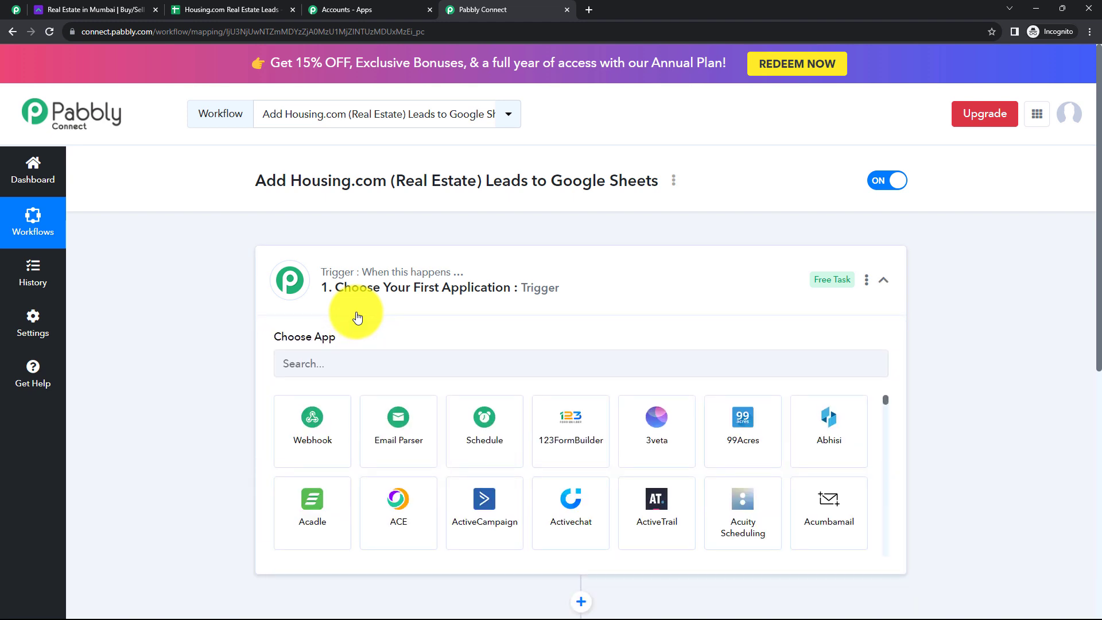
click(356, 313)
click(367, 442)
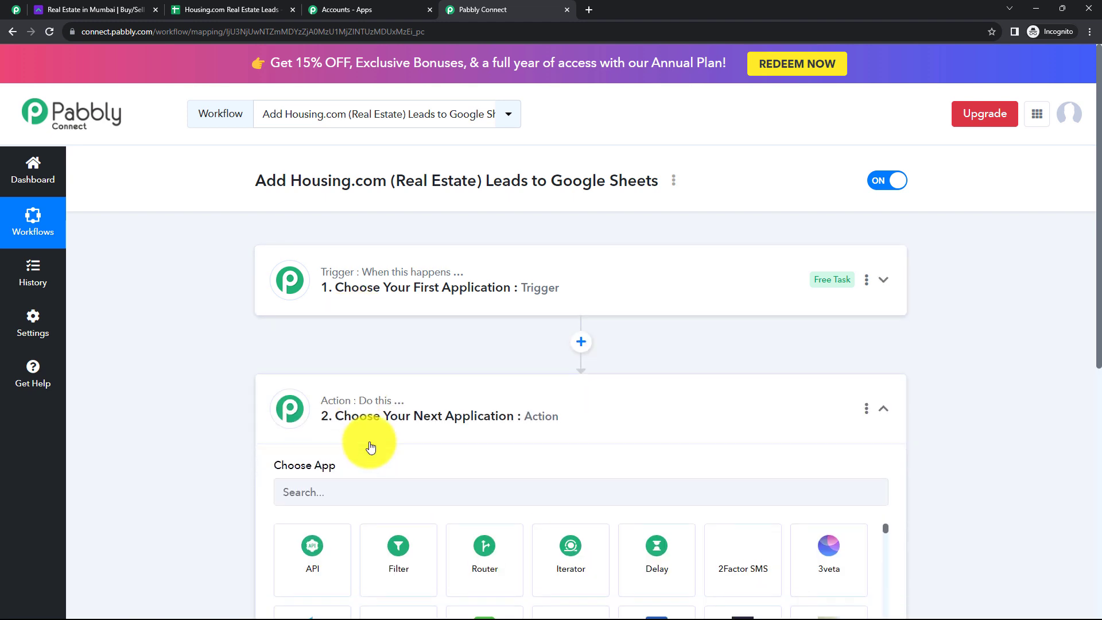
click(369, 443)
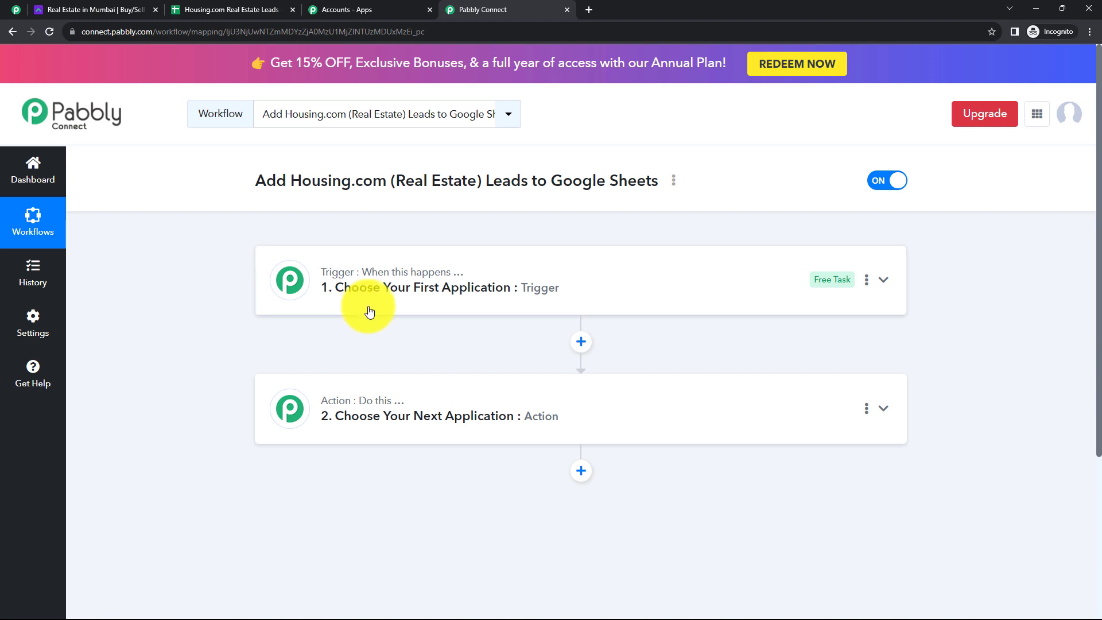
click(369, 312)
Step: Search 'Hou' in Choose App and select Housing.com as the trigger app
click(341, 369)
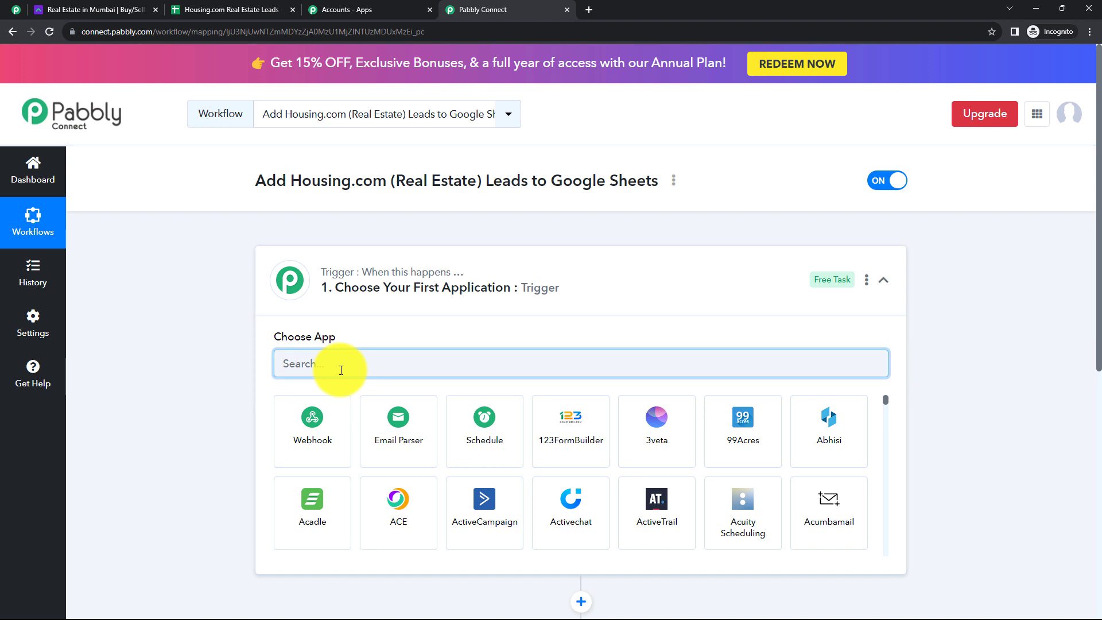
text(H)
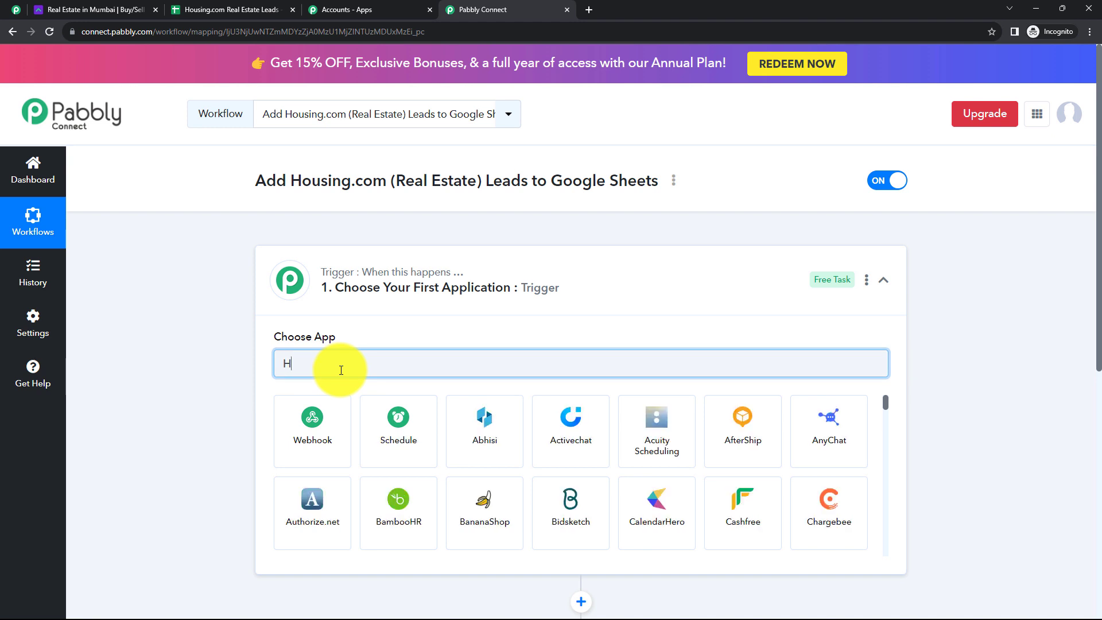
text(ou)
key(Return)
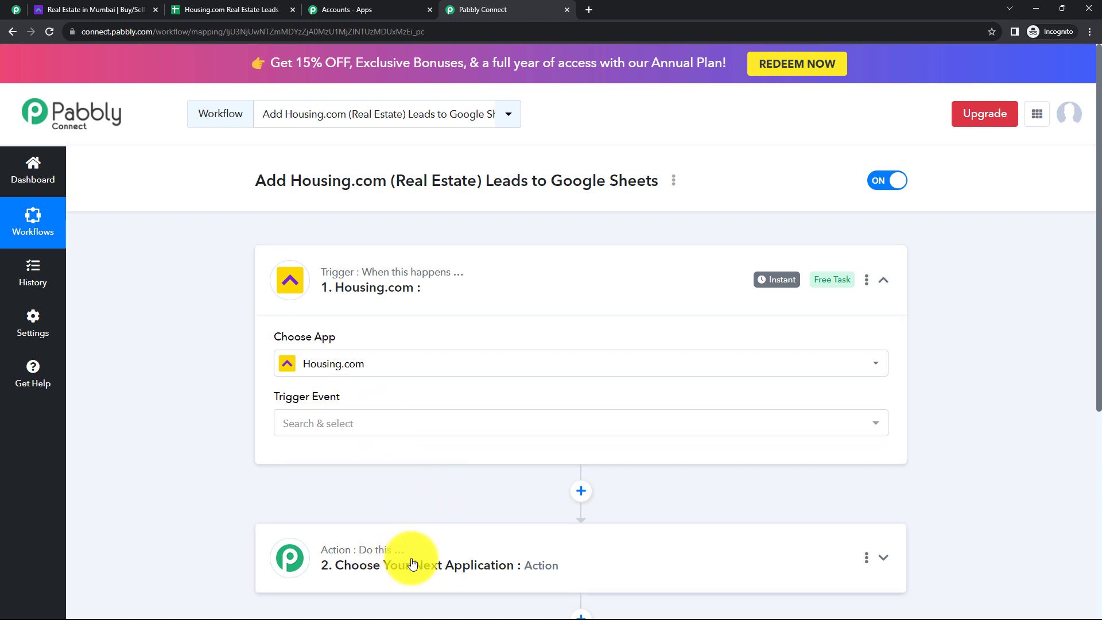
click(230, 11)
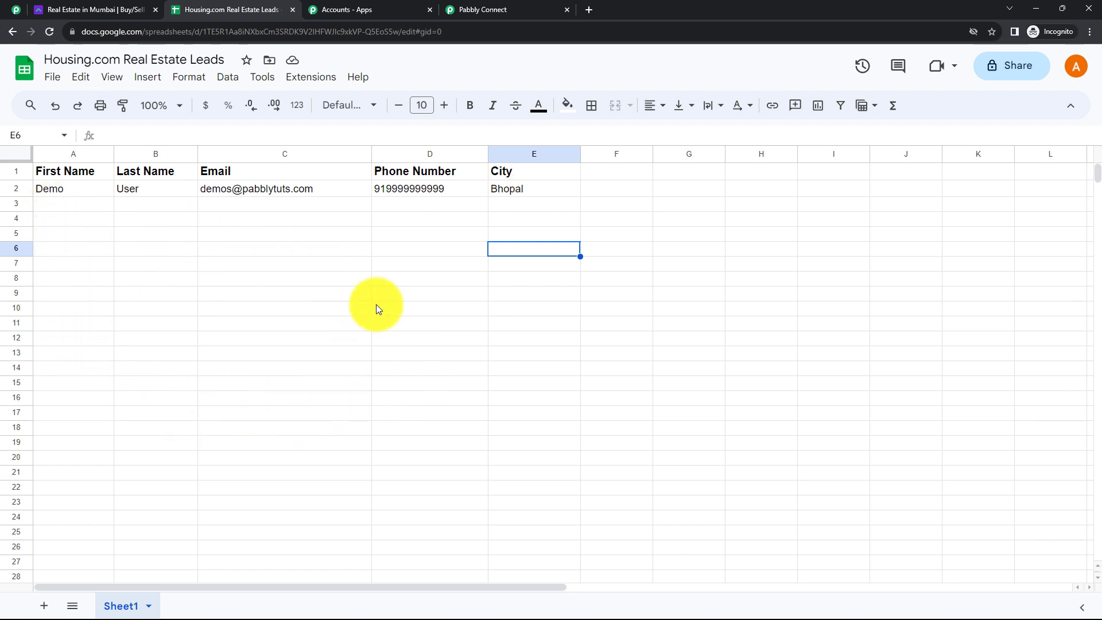
Step: Go back from the lead sheet's column headers to the Pabbly Connect workflow tab
click(481, 9)
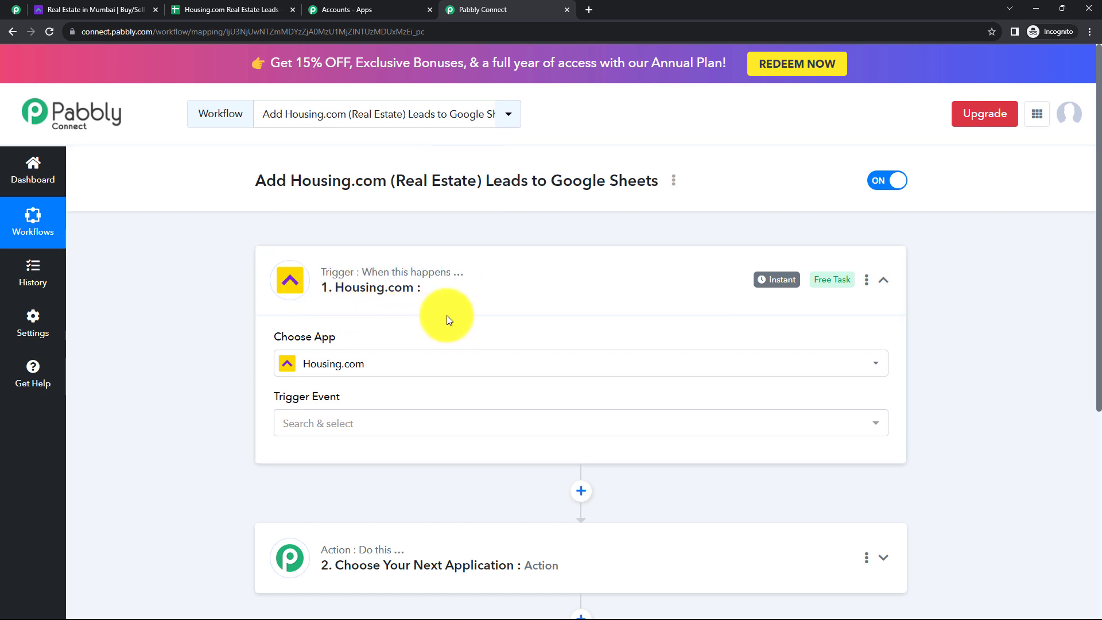
Step: Choose New Leads as the Housing.com trigger event to reveal its webhook URL
scroll(402, 318, down, 2)
click(308, 313)
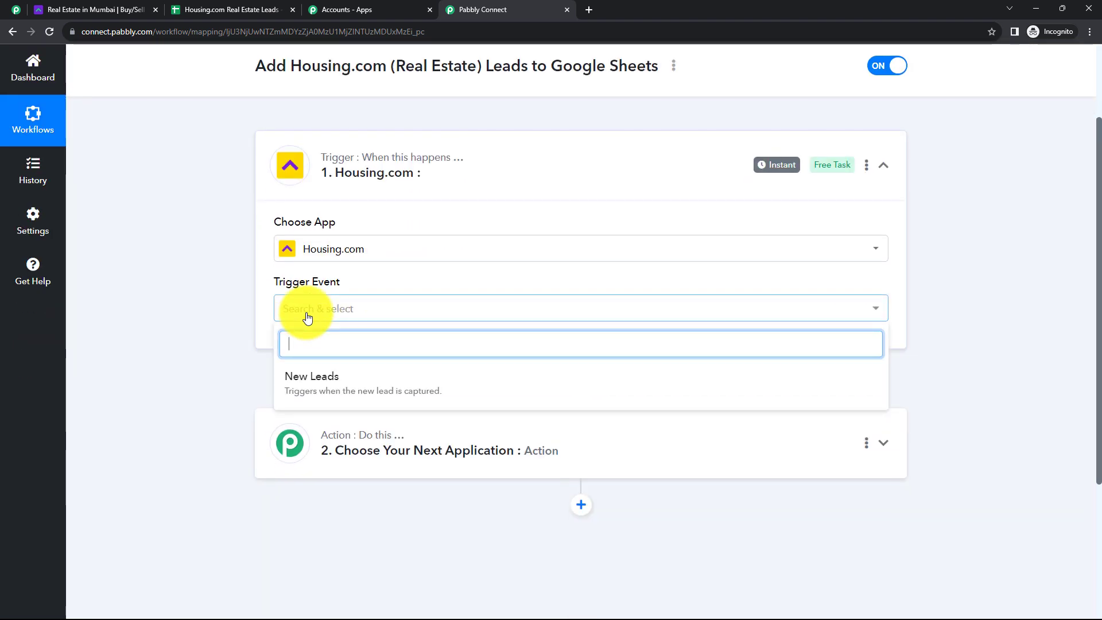
click(358, 396)
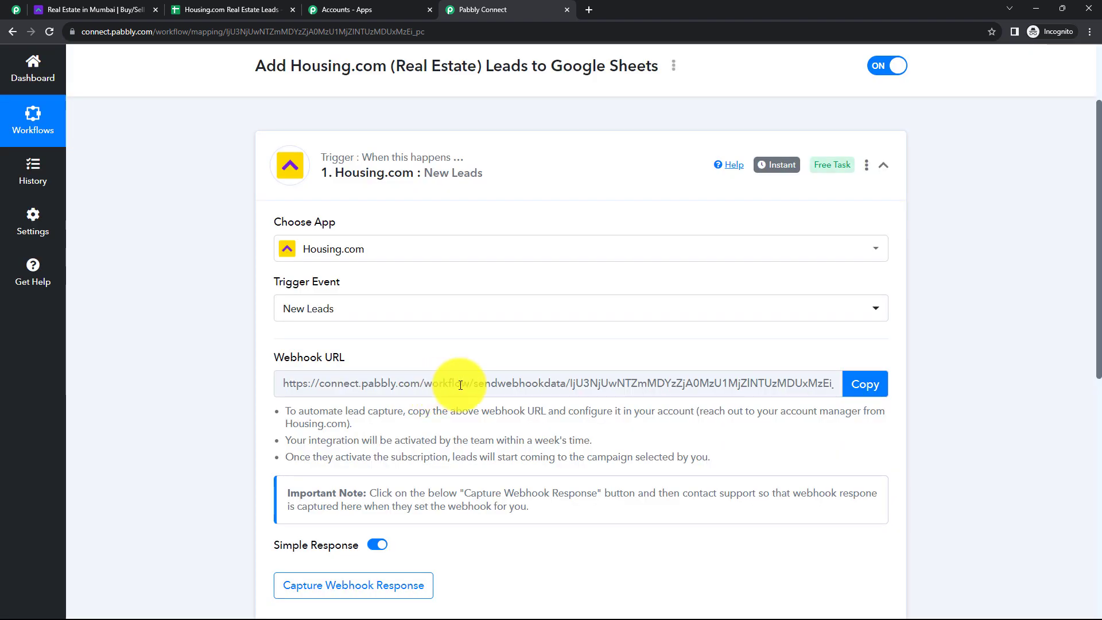
scroll(460, 352, down, 1)
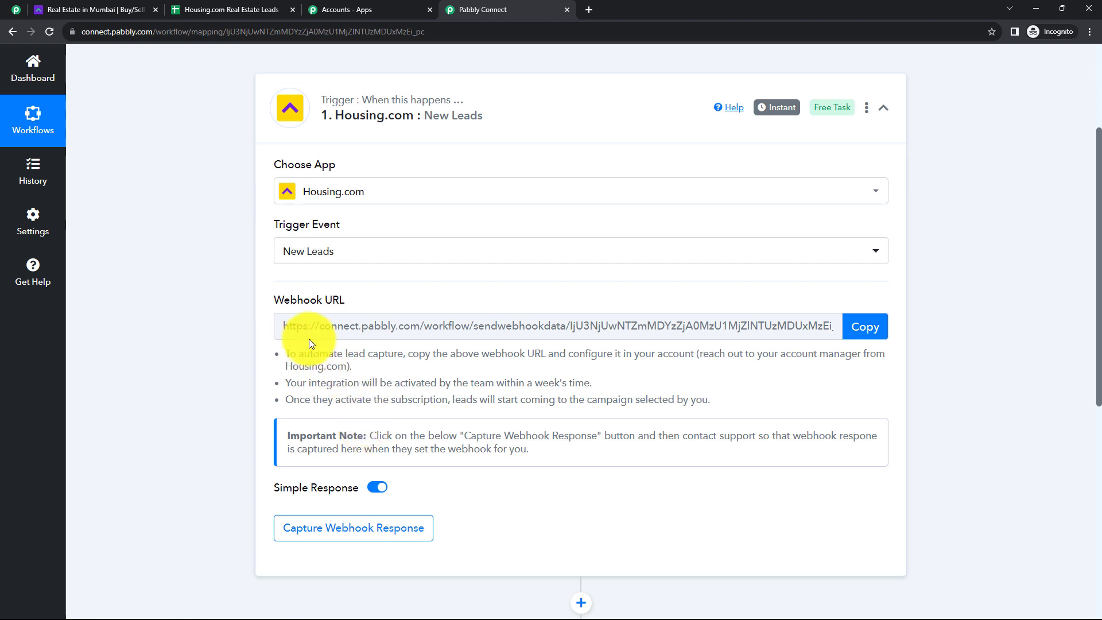
Step: Copy the webhook URL and capture a test lead with mobile number, names, email and location
click(863, 330)
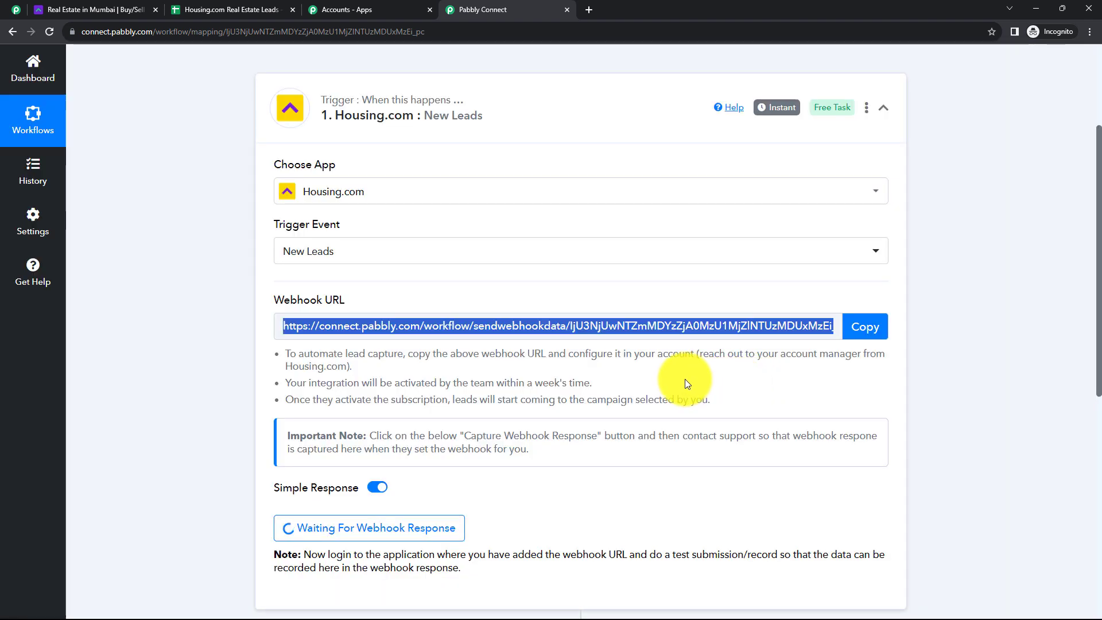
click(684, 379)
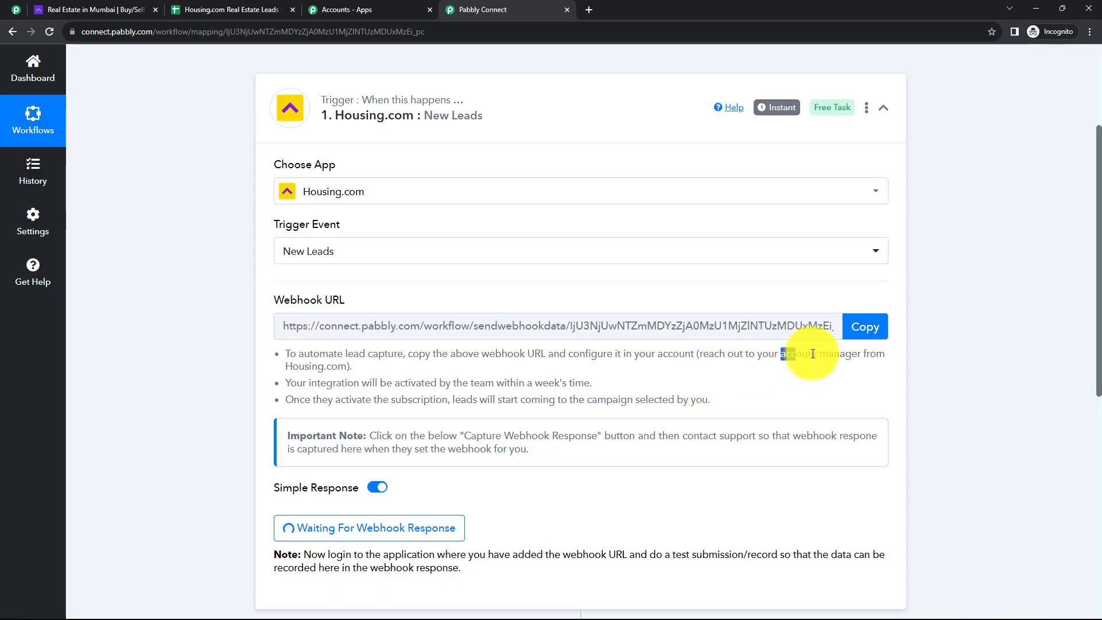
drag(782, 354, 860, 355)
click(828, 383)
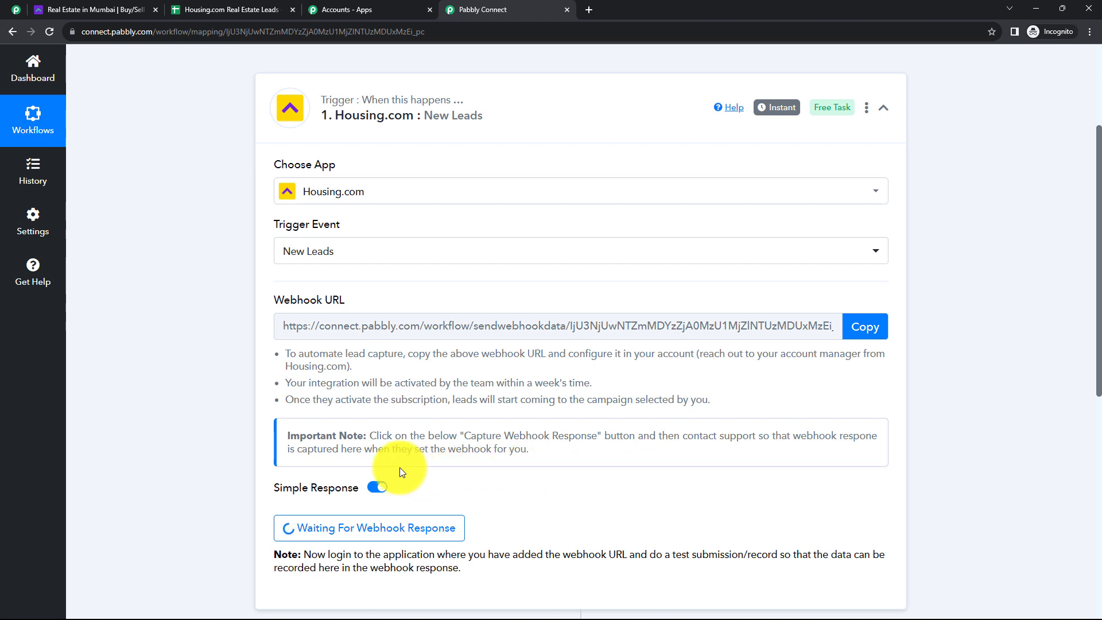
scroll(399, 467, down, 2)
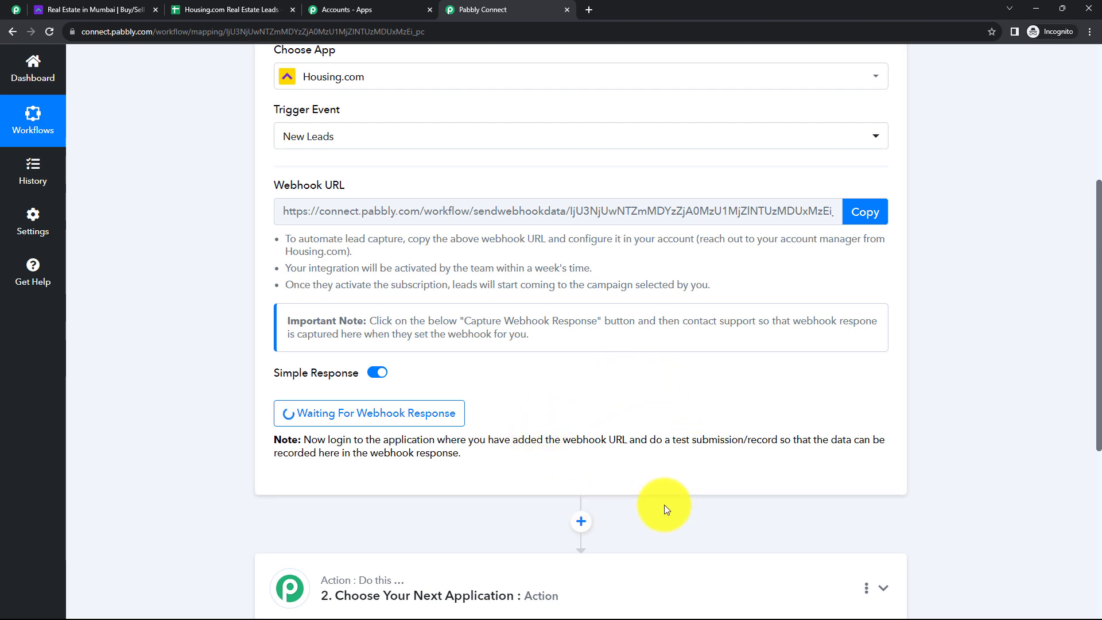
scroll(583, 406, down, 4)
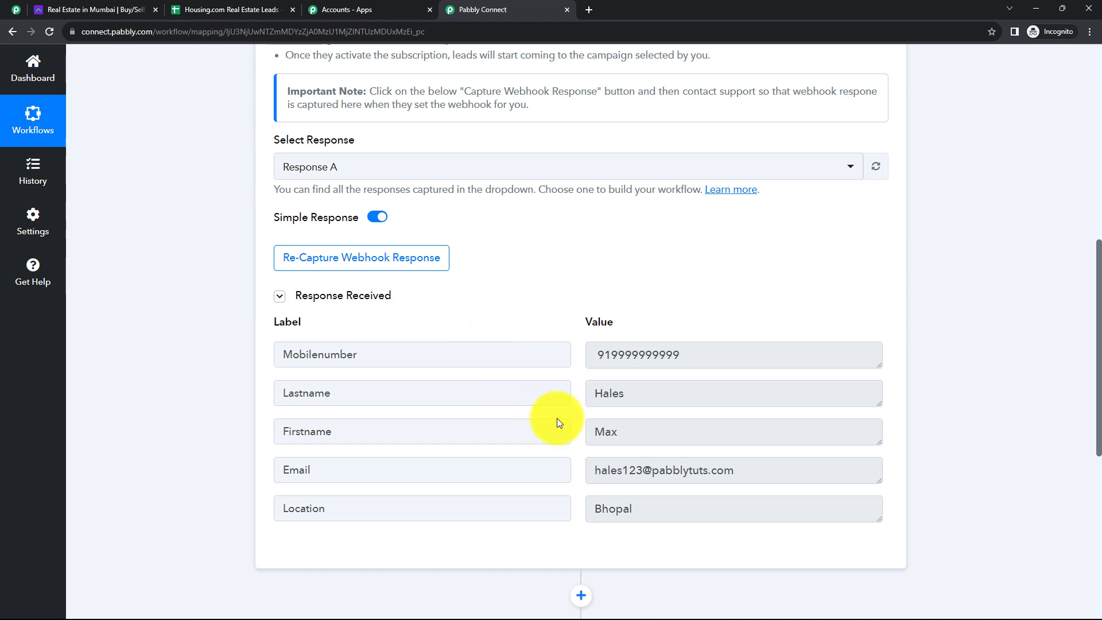
Step: Scroll back to the top and collapse the Housing.com New Leads trigger card
scroll(611, 288, up, 2)
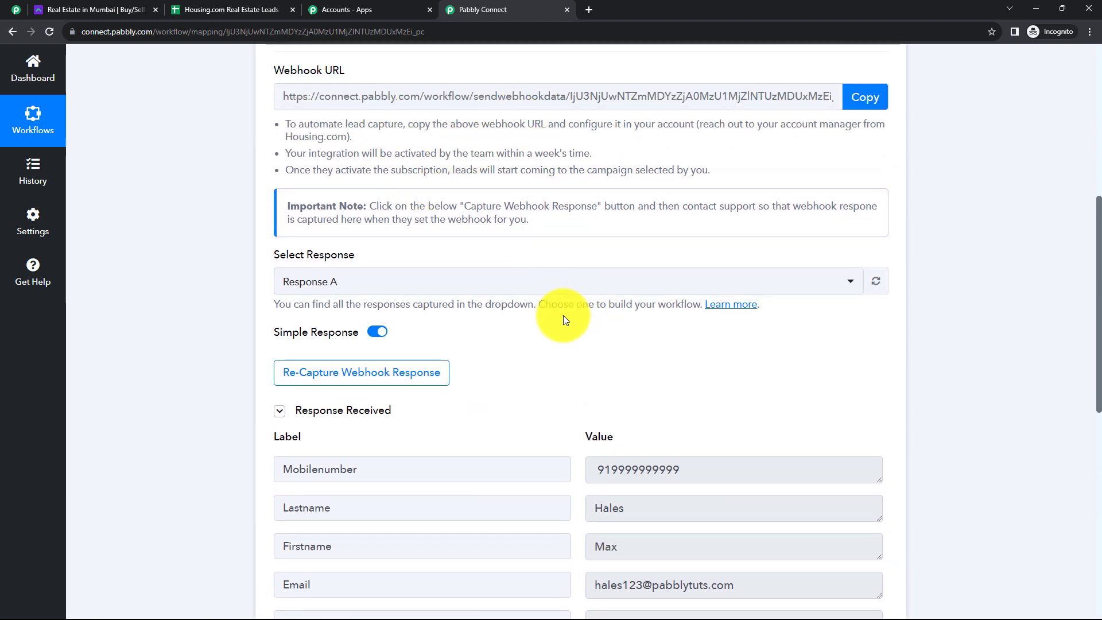
scroll(562, 315, up, 2)
scroll(563, 315, up, 3)
scroll(562, 316, up, 2)
scroll(561, 318, up, 1)
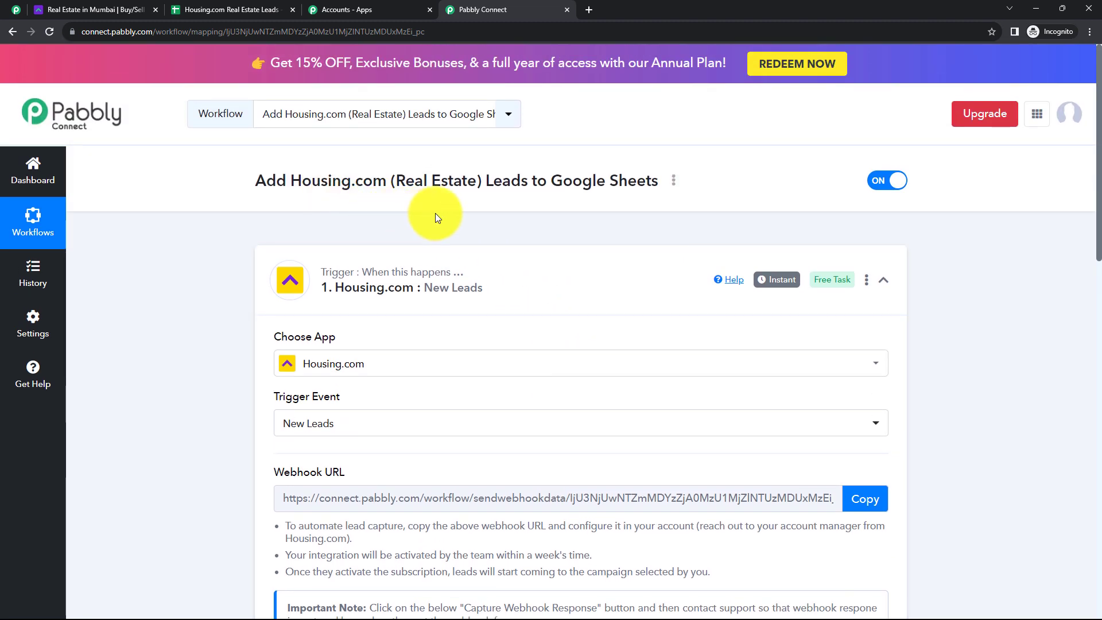
click(585, 271)
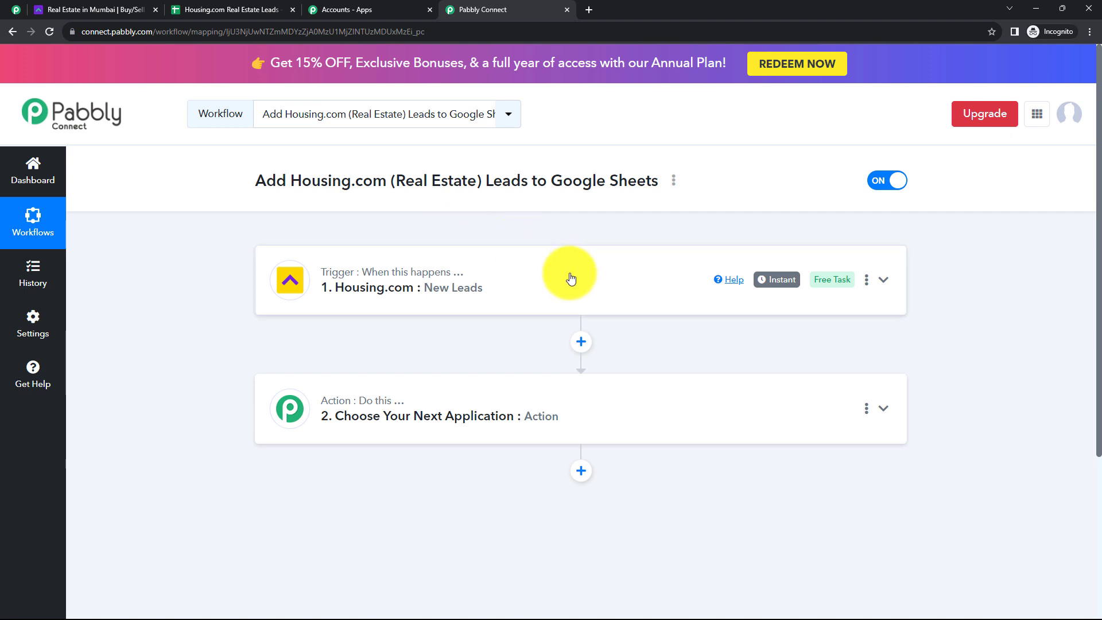
Step: Search 'Google Sheets' and choose it as the action app
click(438, 402)
scroll(459, 344, down, 3)
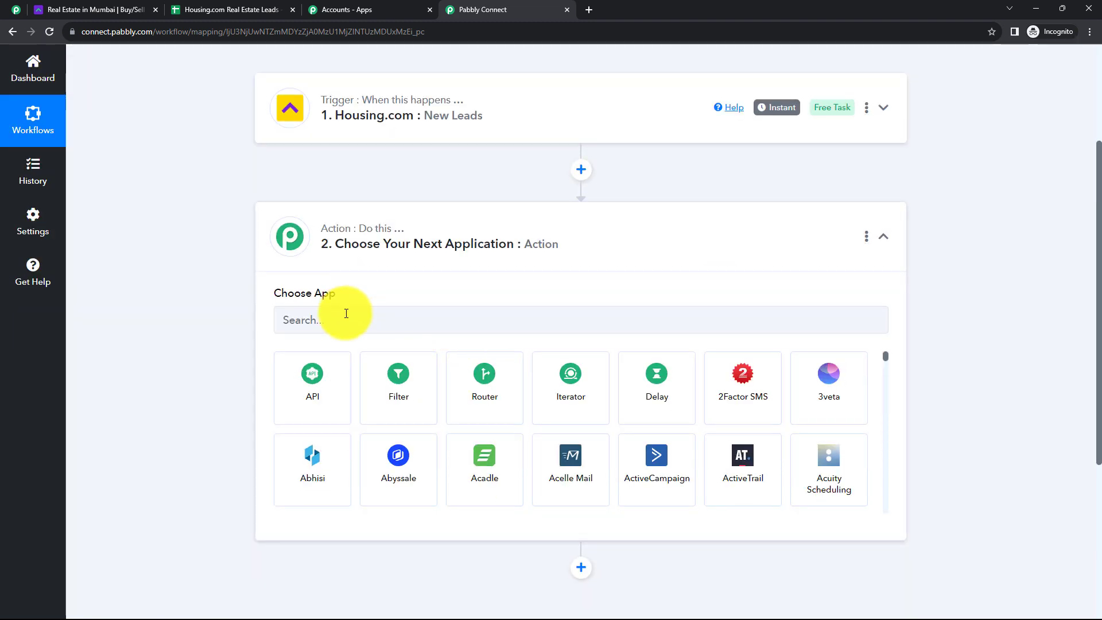
click(346, 313)
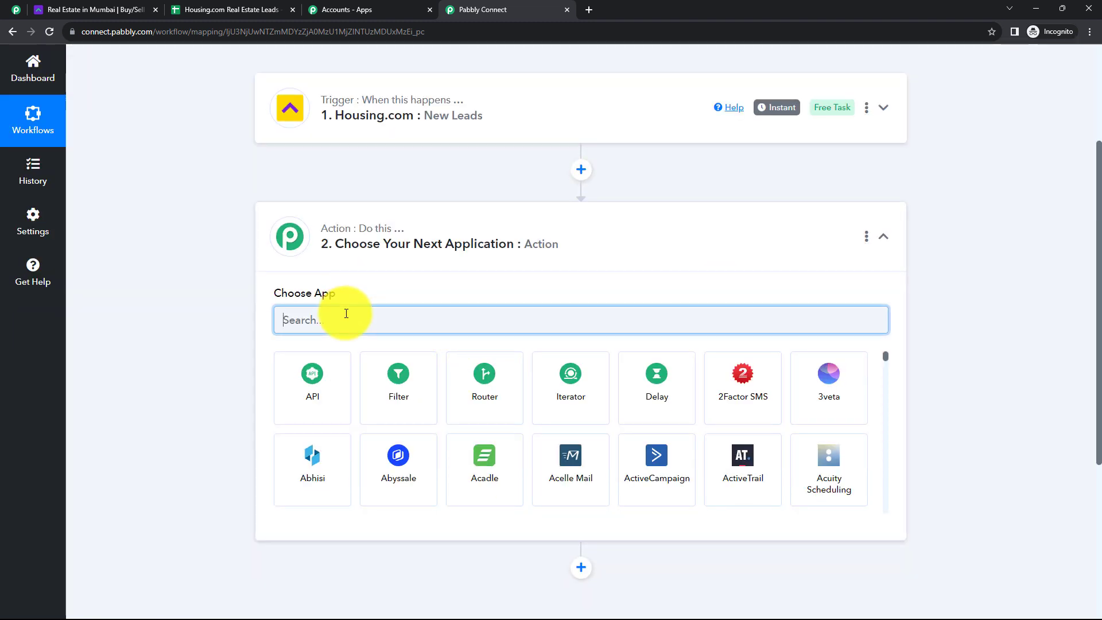
text(Google )
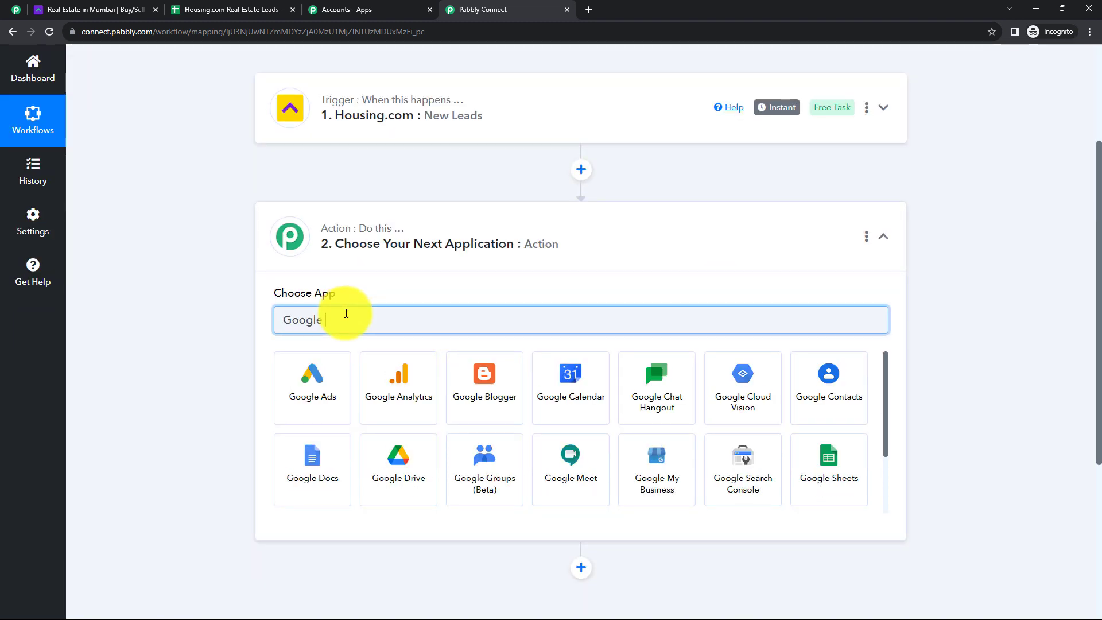
text(Sheets)
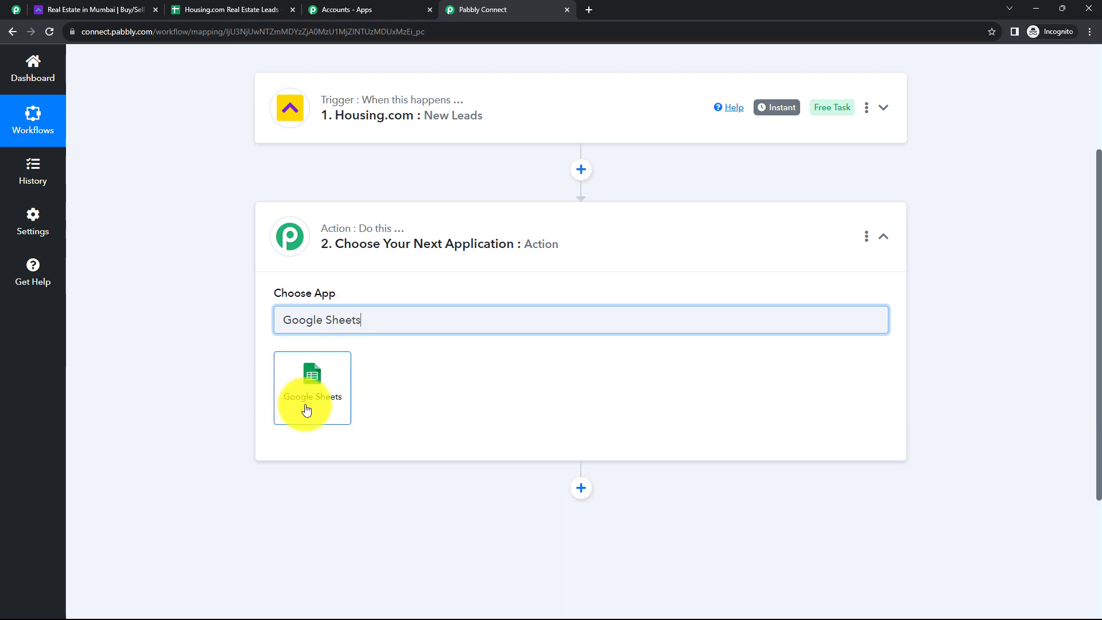
click(306, 409)
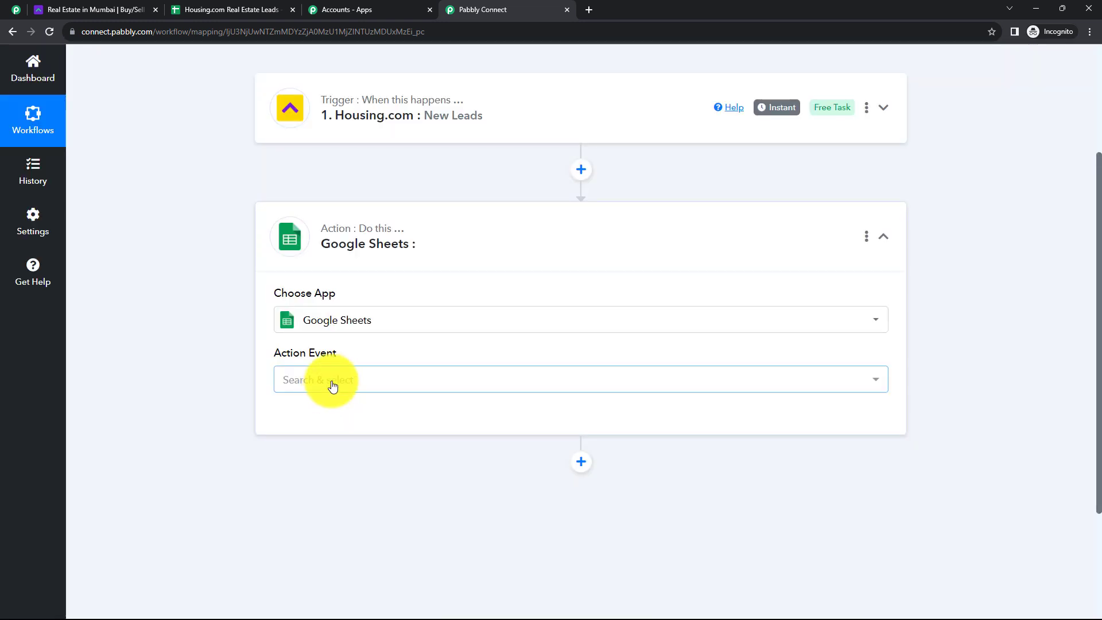
Step: Set the action event to Add New Row and bring up the account connection panel
click(333, 386)
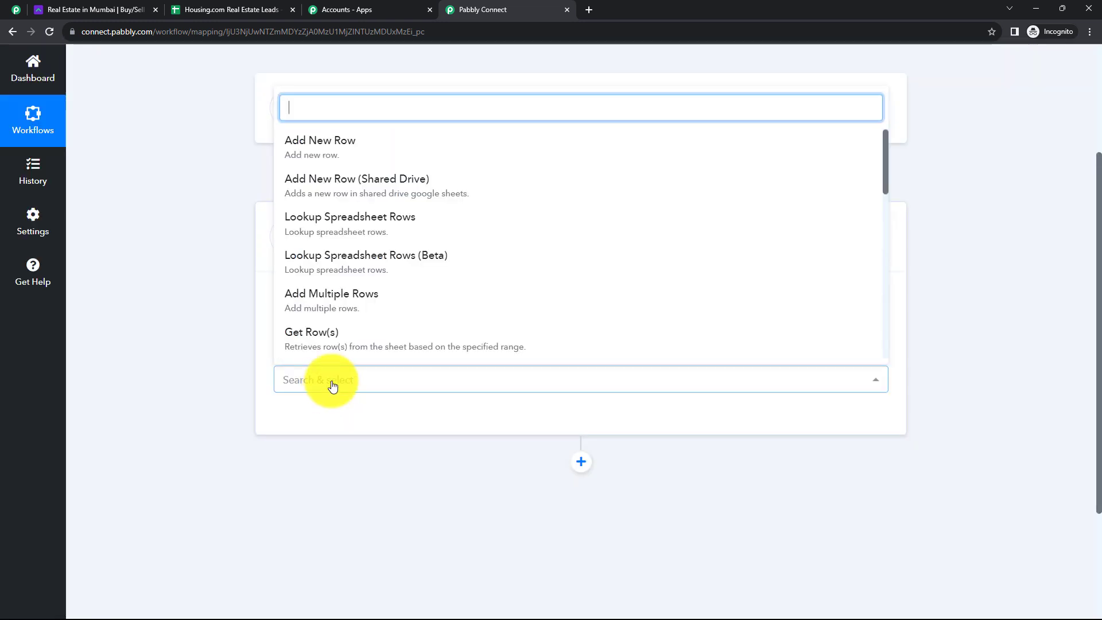
click(334, 141)
click(313, 423)
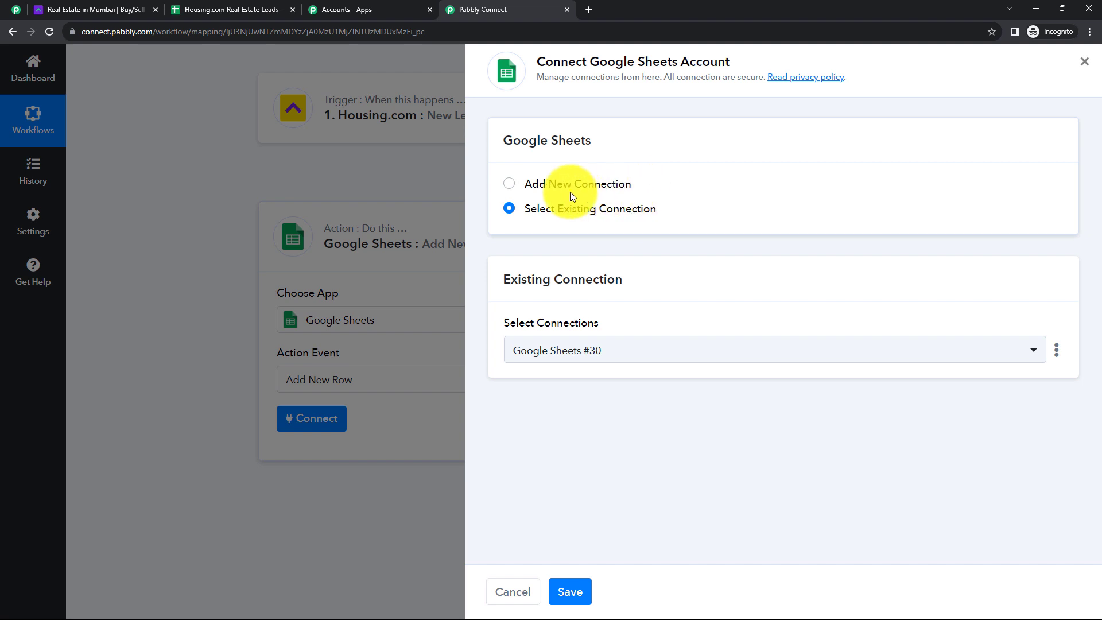
Step: Keep the existing Google Sheets #30 connection and save it
click(507, 185)
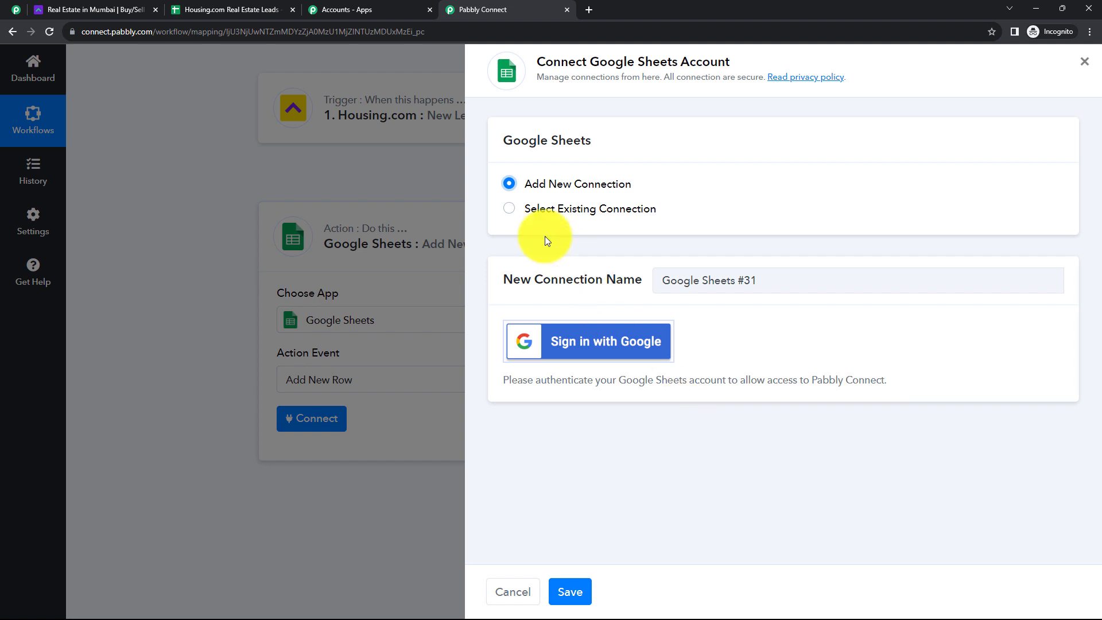
click(516, 210)
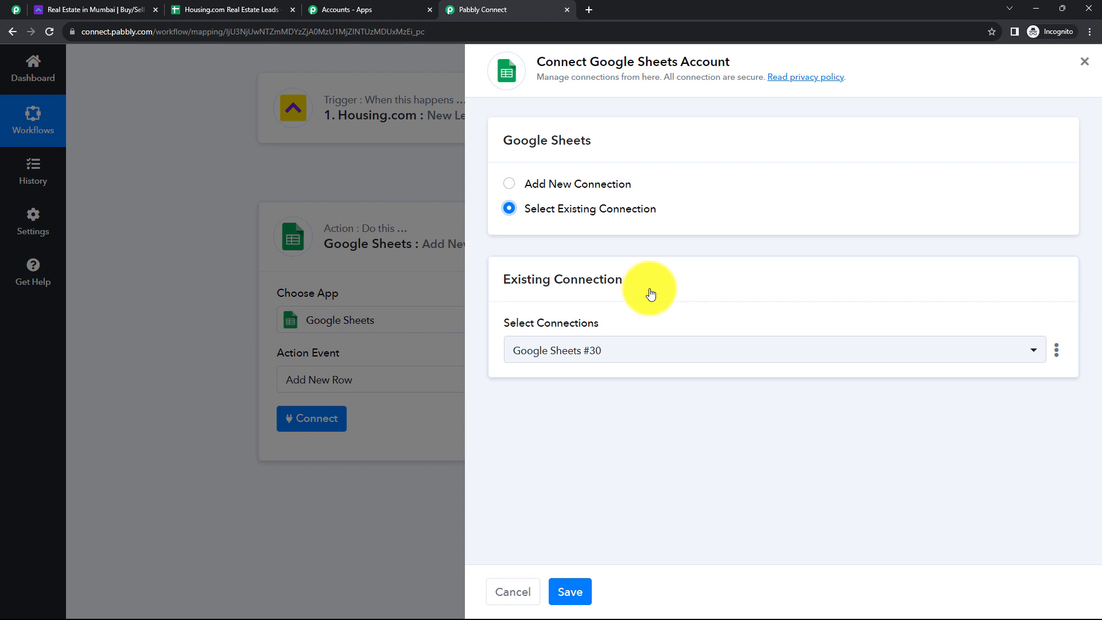
click(574, 594)
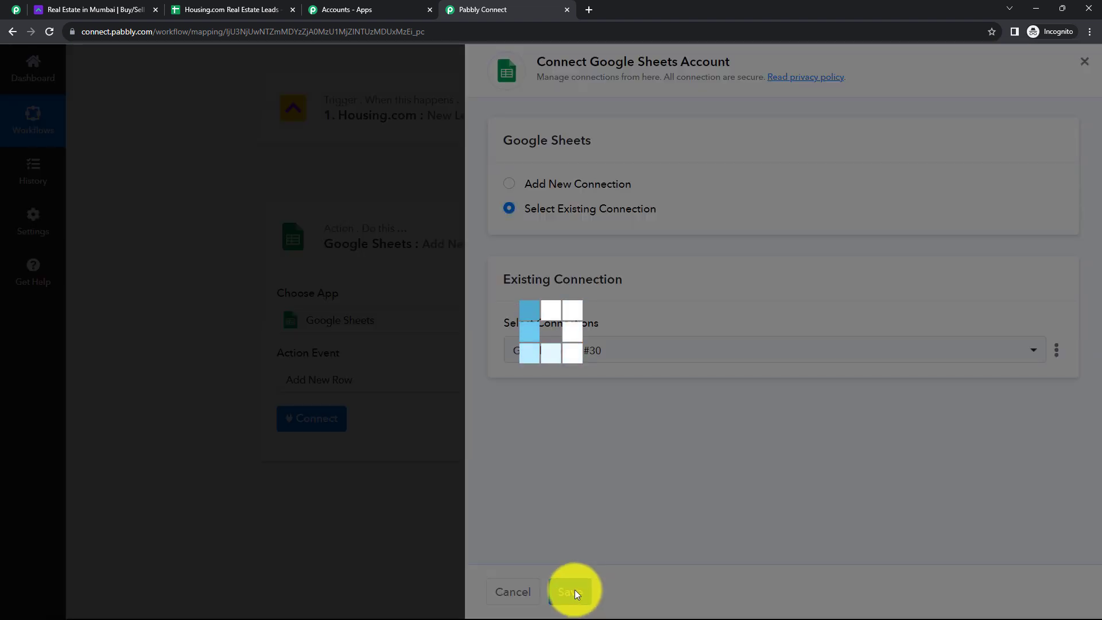
Step: Select the Housing.com Real Estate Leads spreadsheet, Sheet1, as the row target
scroll(447, 352, down, 2)
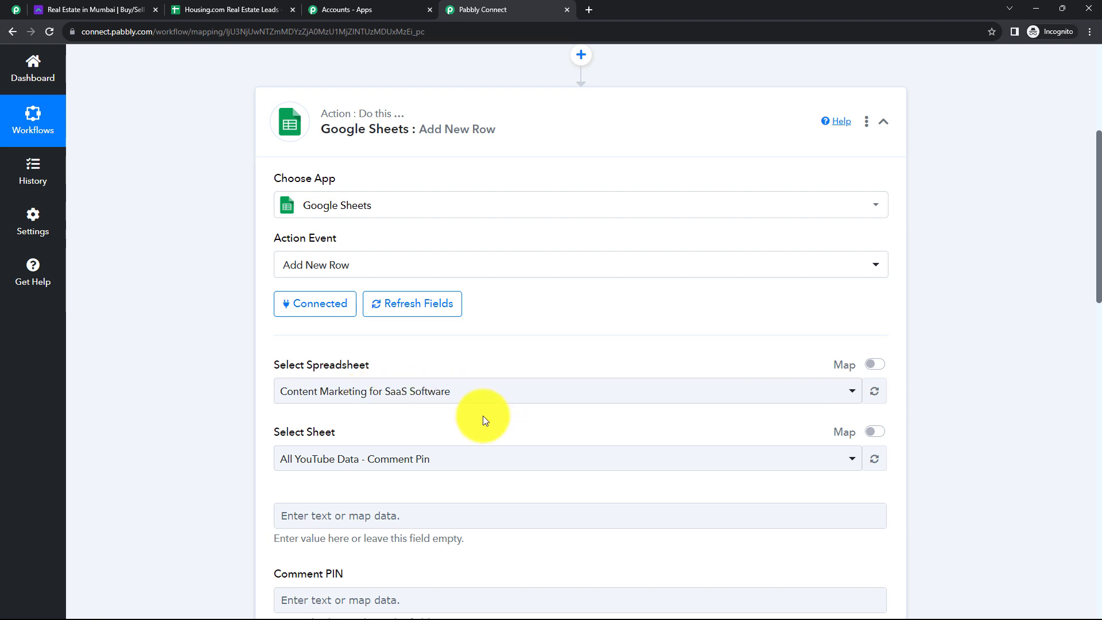
scroll(451, 476, down, 2)
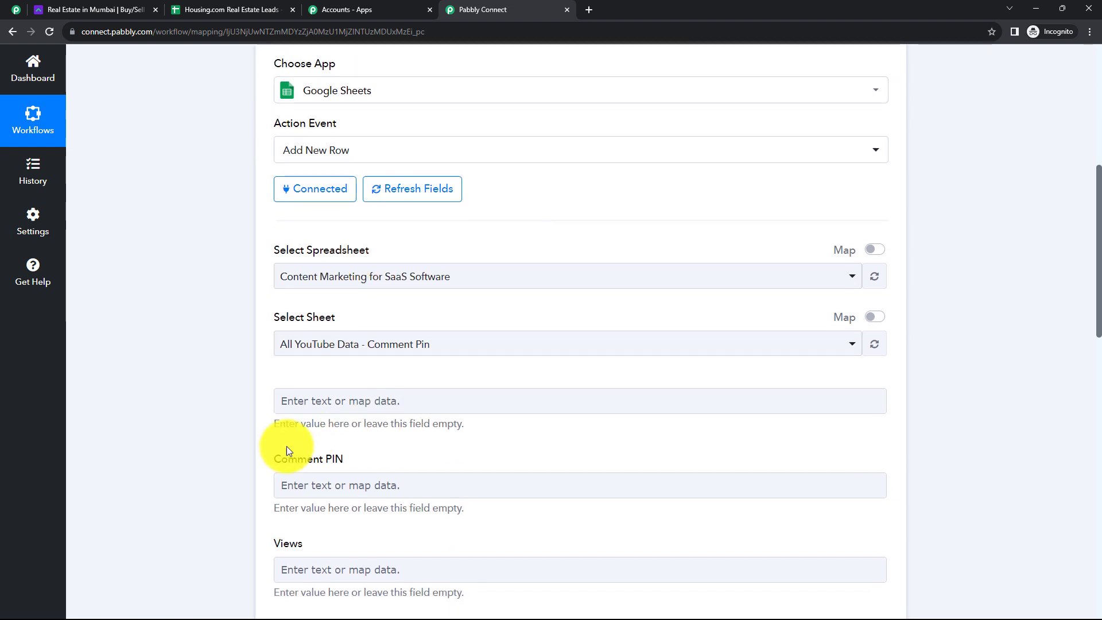
scroll(369, 428, up, 1)
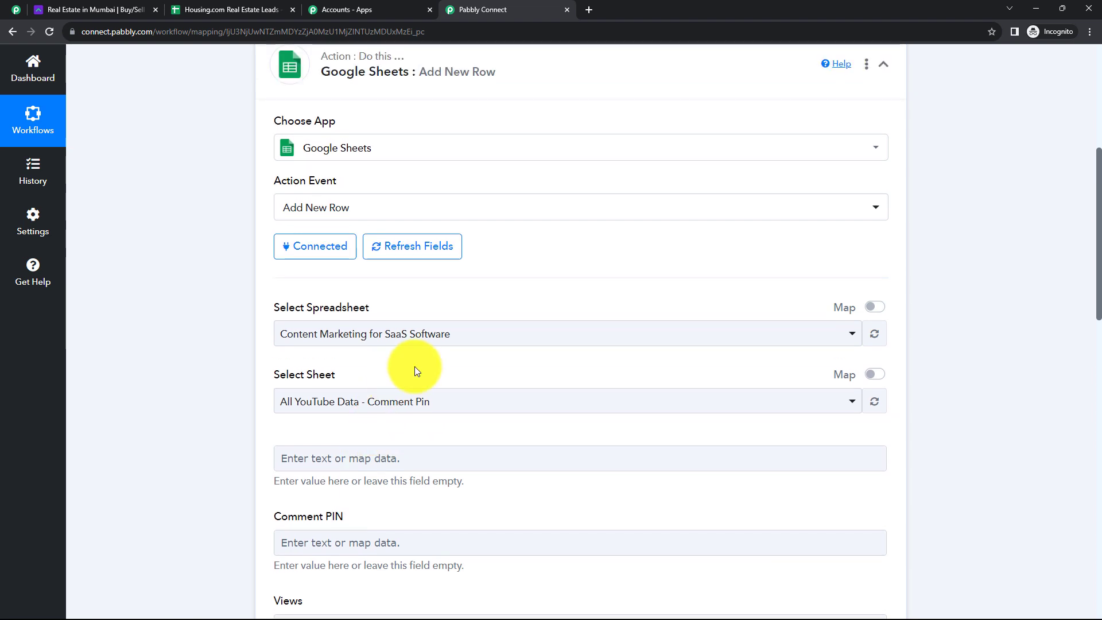
click(425, 344)
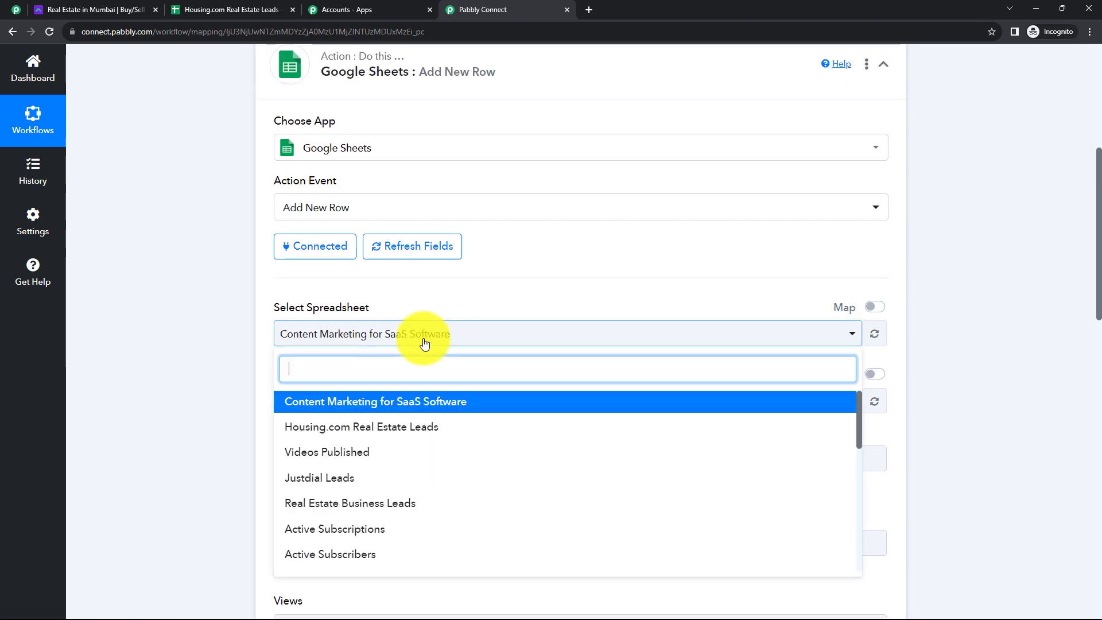
click(377, 427)
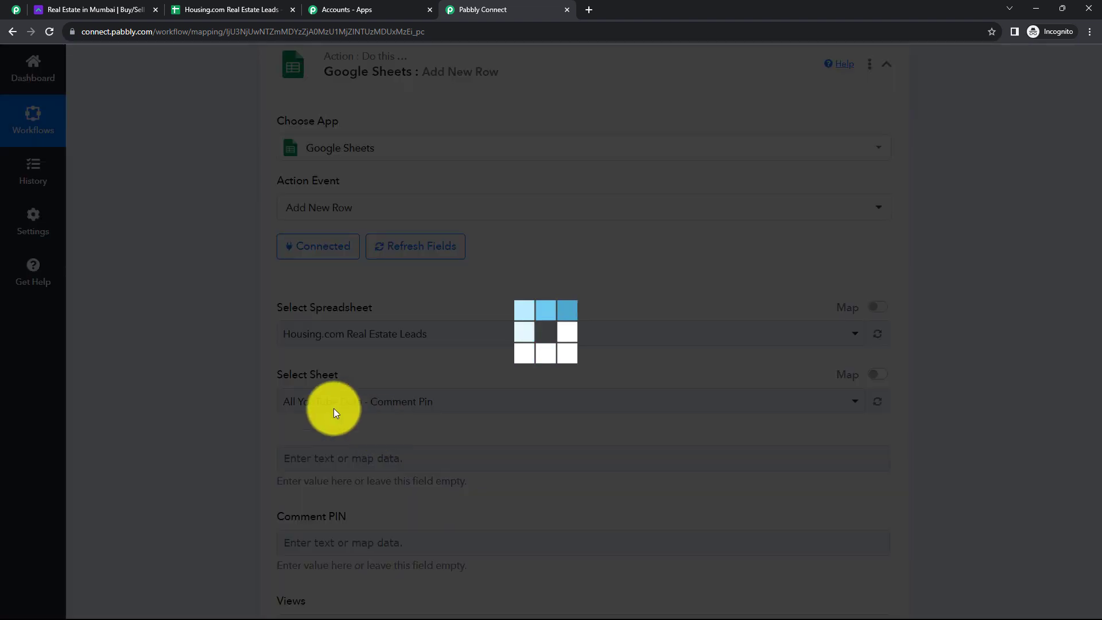
click(211, 5)
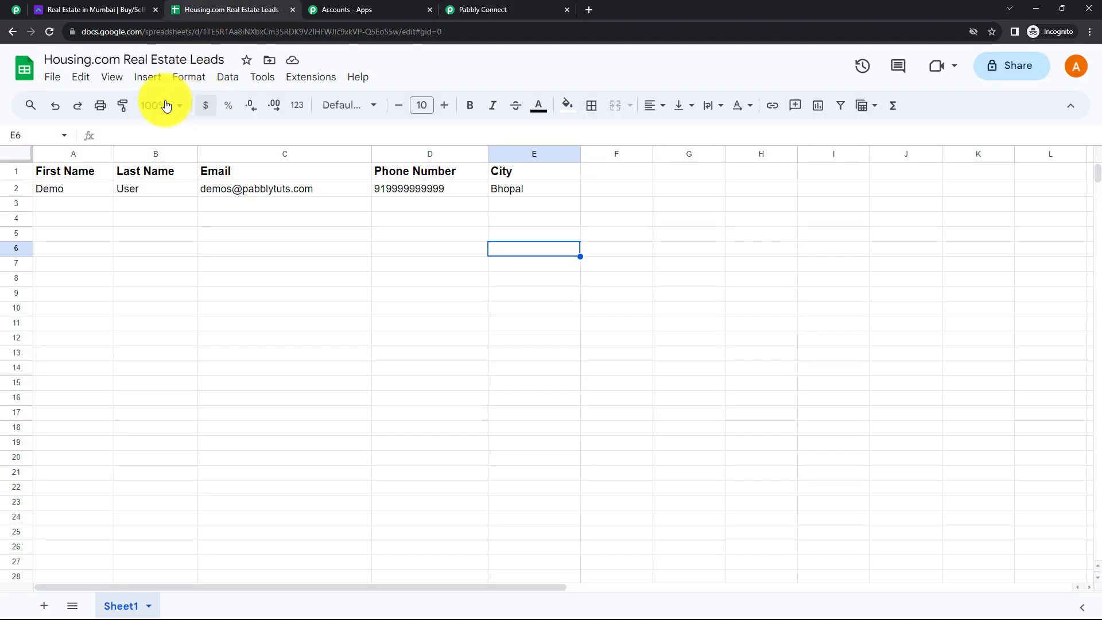
click(498, 13)
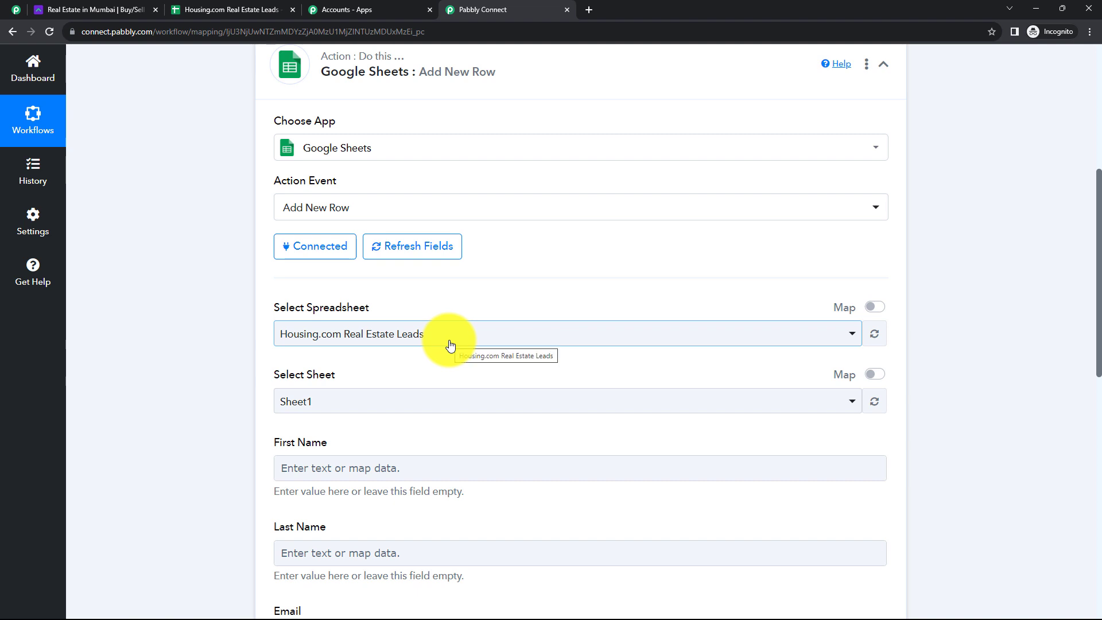
Step: Confirm Housing.com Real Estate Leads as the selected spreadsheet, then switch to its Google Sheets tab
click(467, 339)
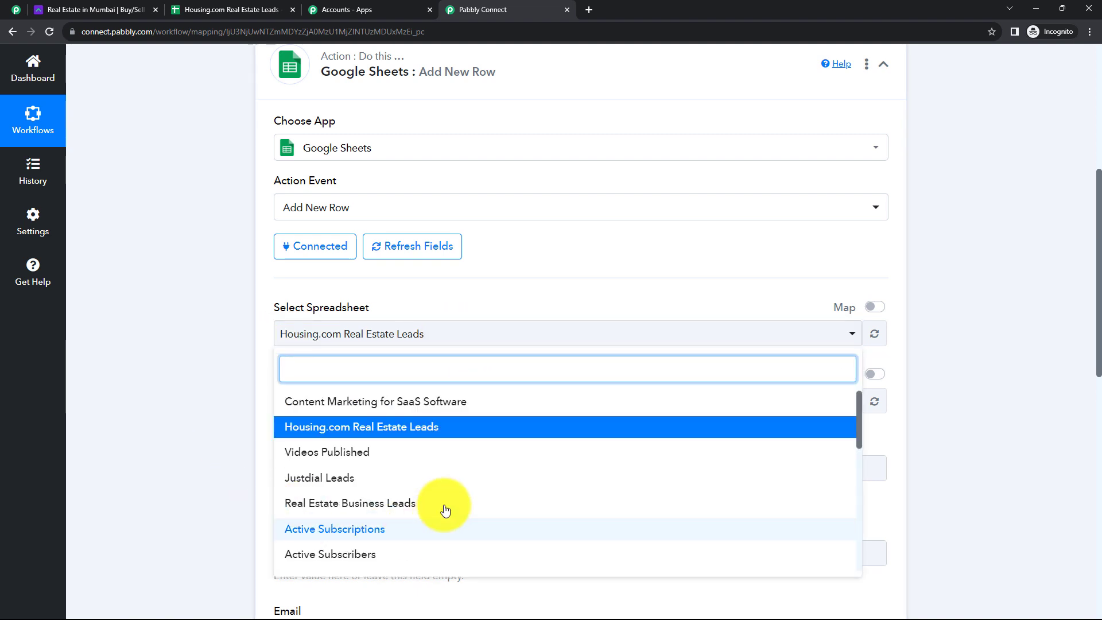
click(195, 432)
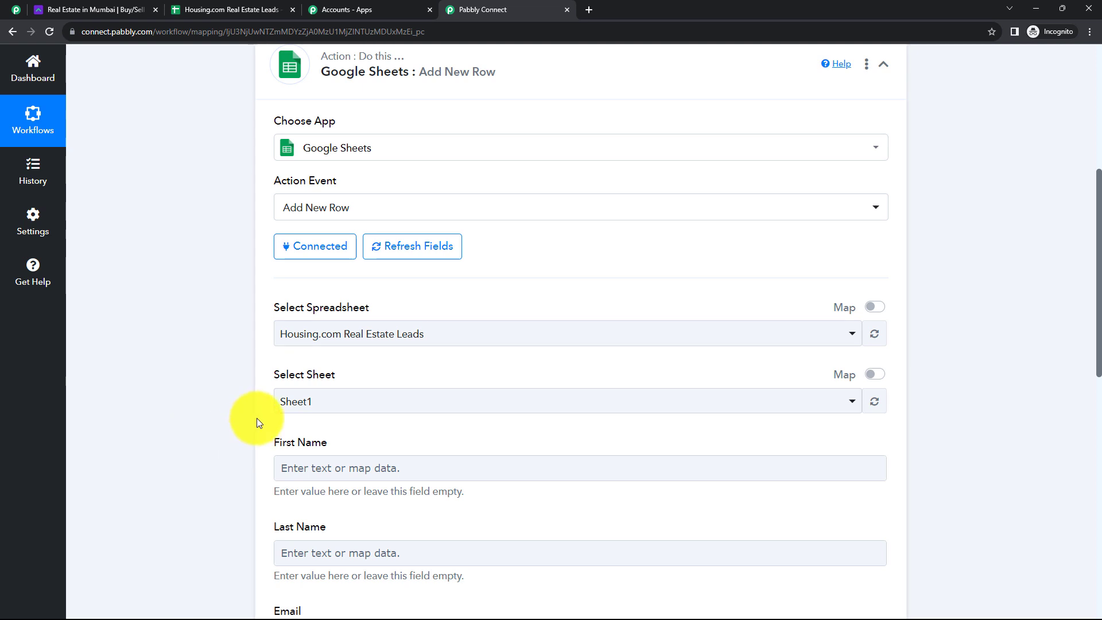
scroll(287, 384, down, 2)
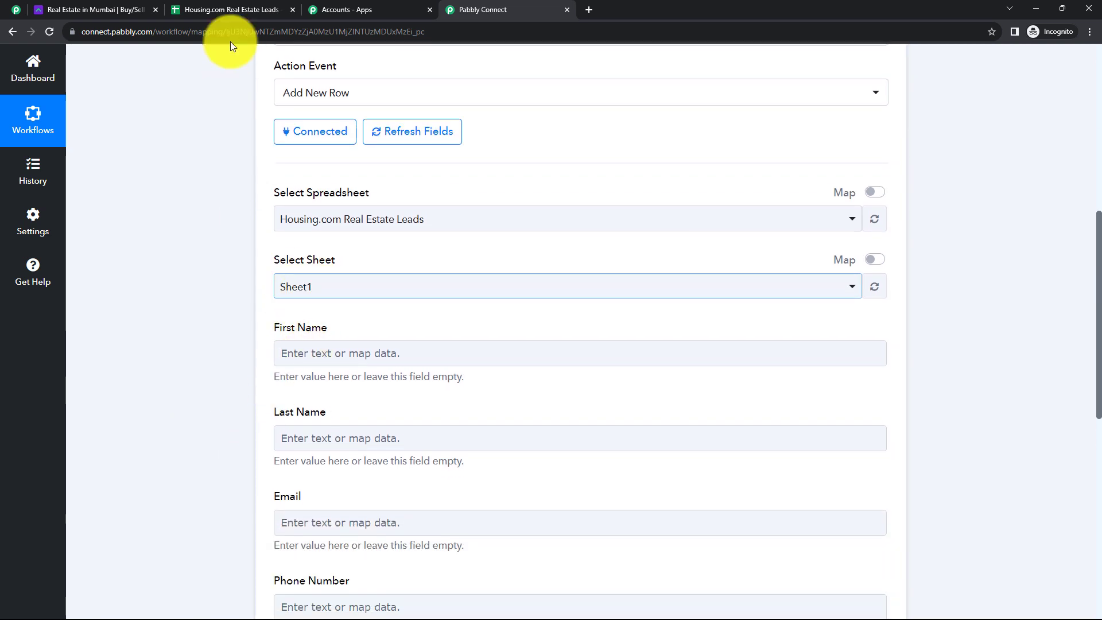
click(228, 9)
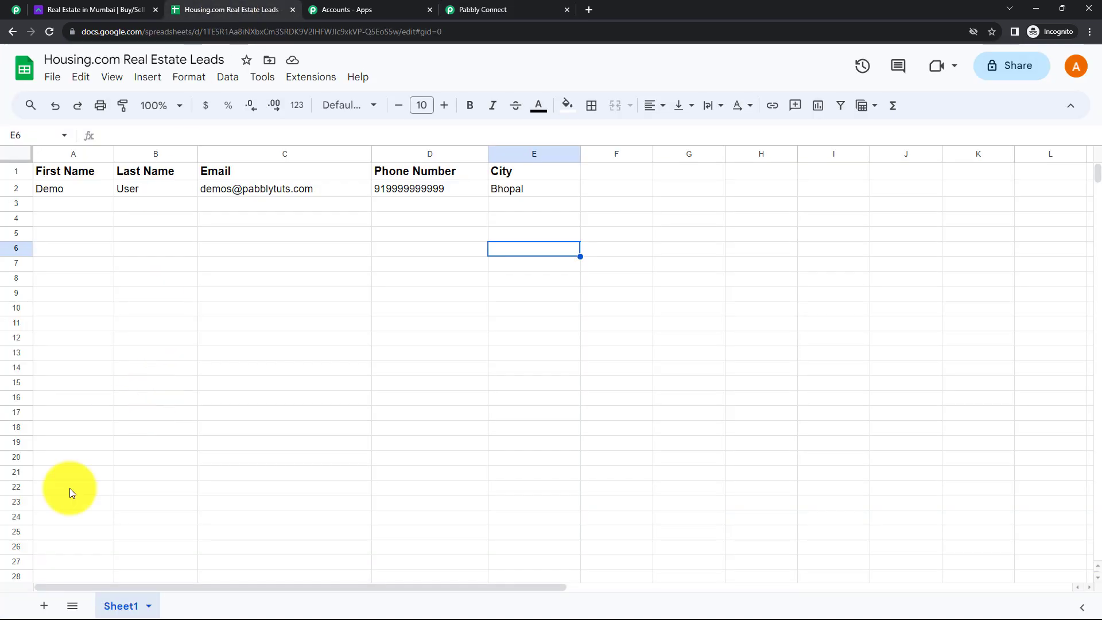
Step: Compare the sheet's First Name, Last Name, Email, Phone Number and City headers against Pabbly Connect's fields
click(475, 8)
scroll(419, 326, down, 1)
scroll(418, 326, down, 2)
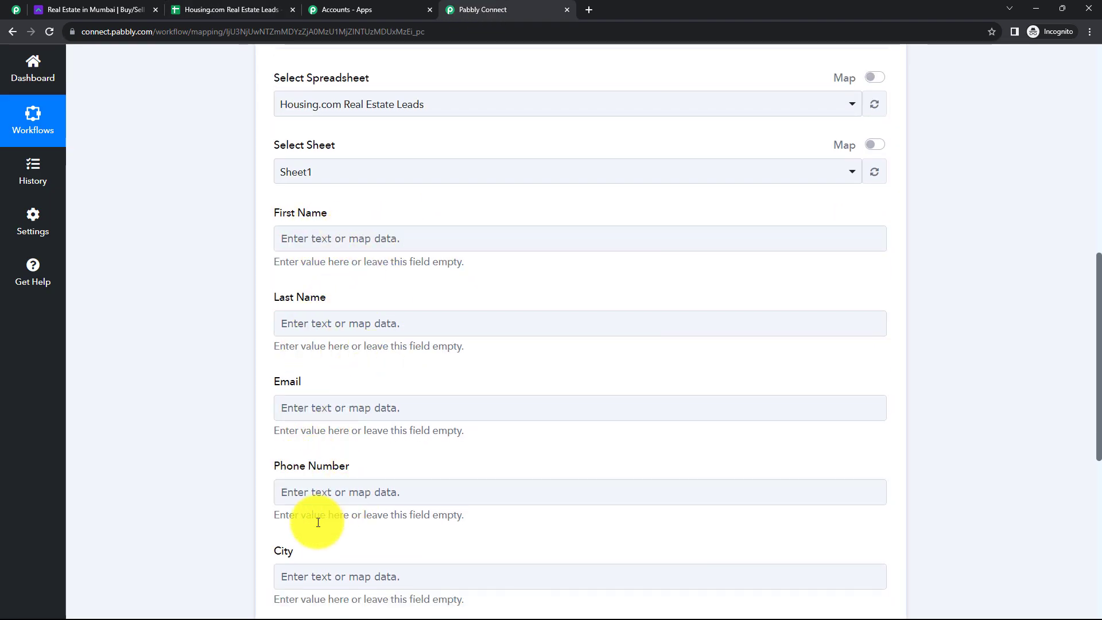
click(192, 7)
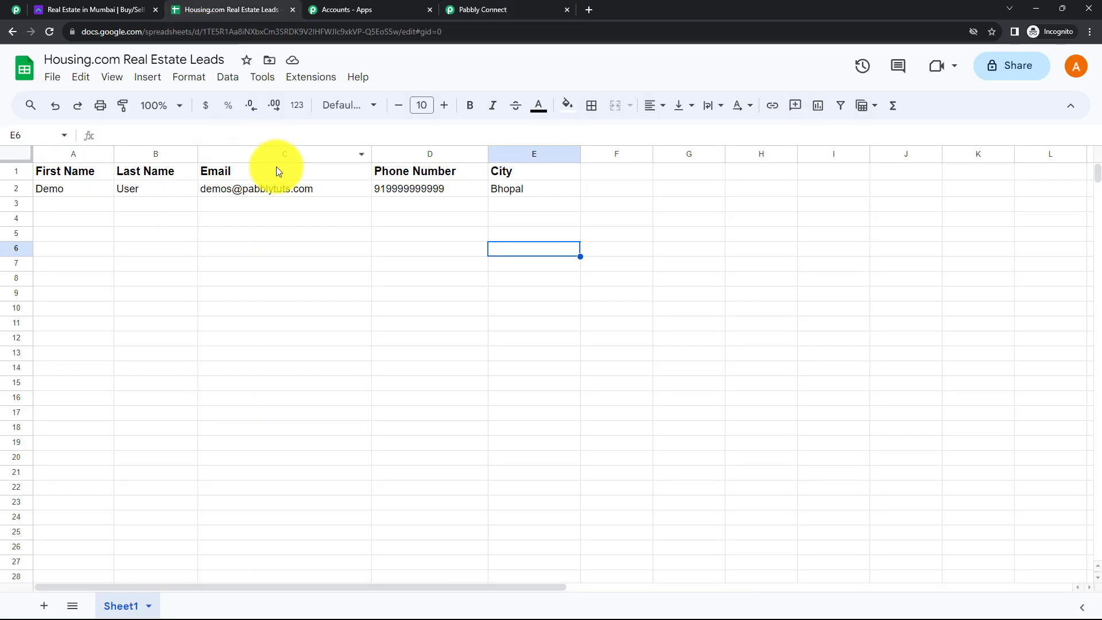
click(488, 9)
click(235, 16)
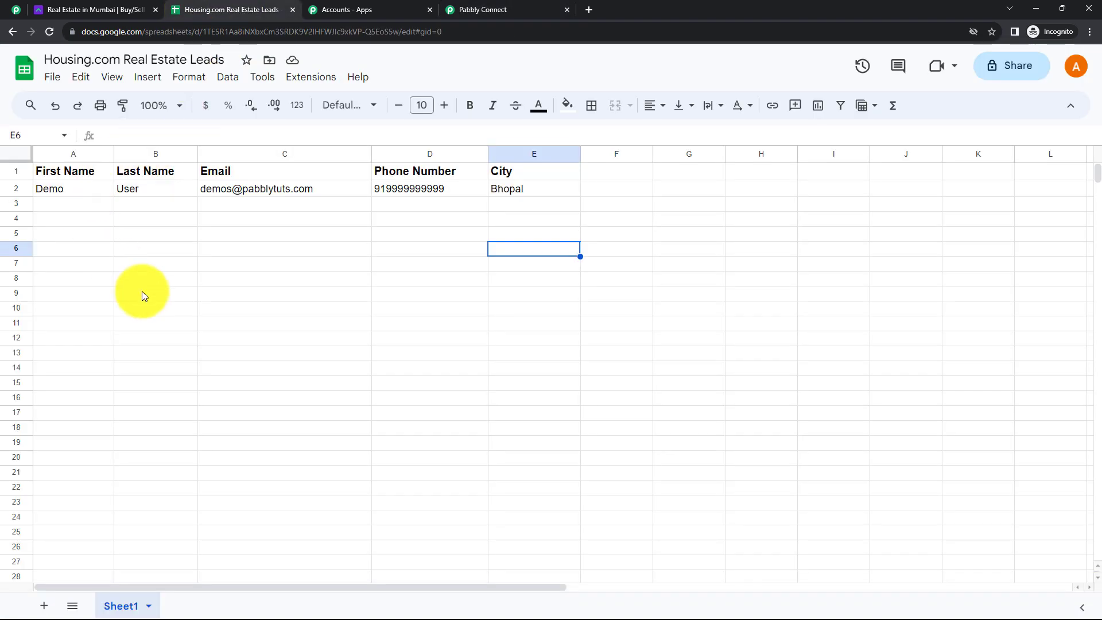
click(493, 16)
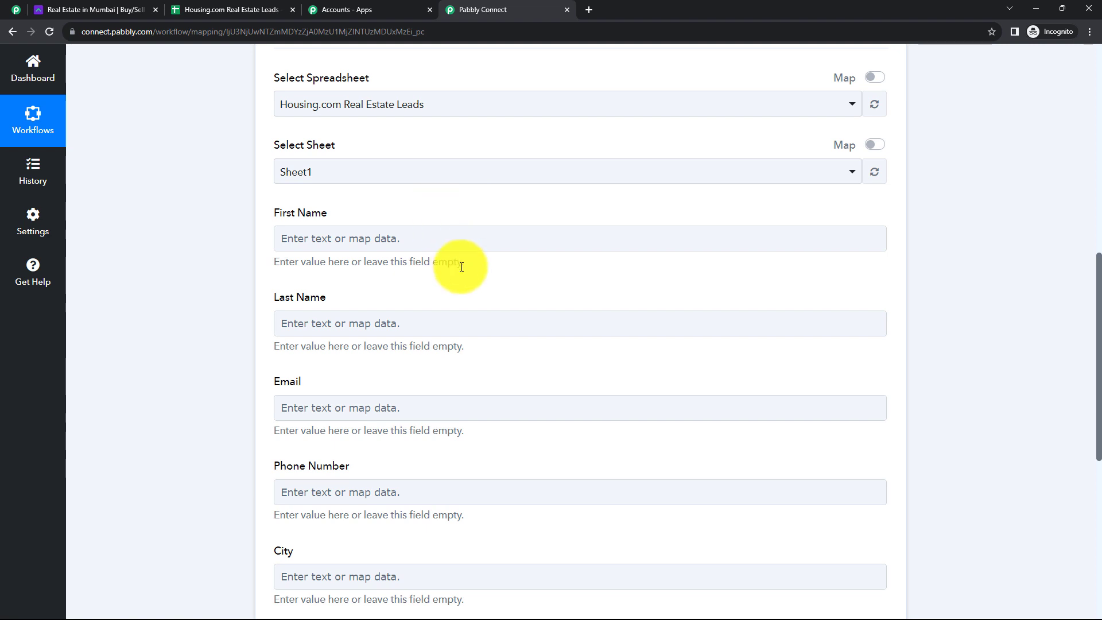
scroll(461, 266, up, 3)
scroll(461, 266, up, 2)
scroll(461, 267, up, 4)
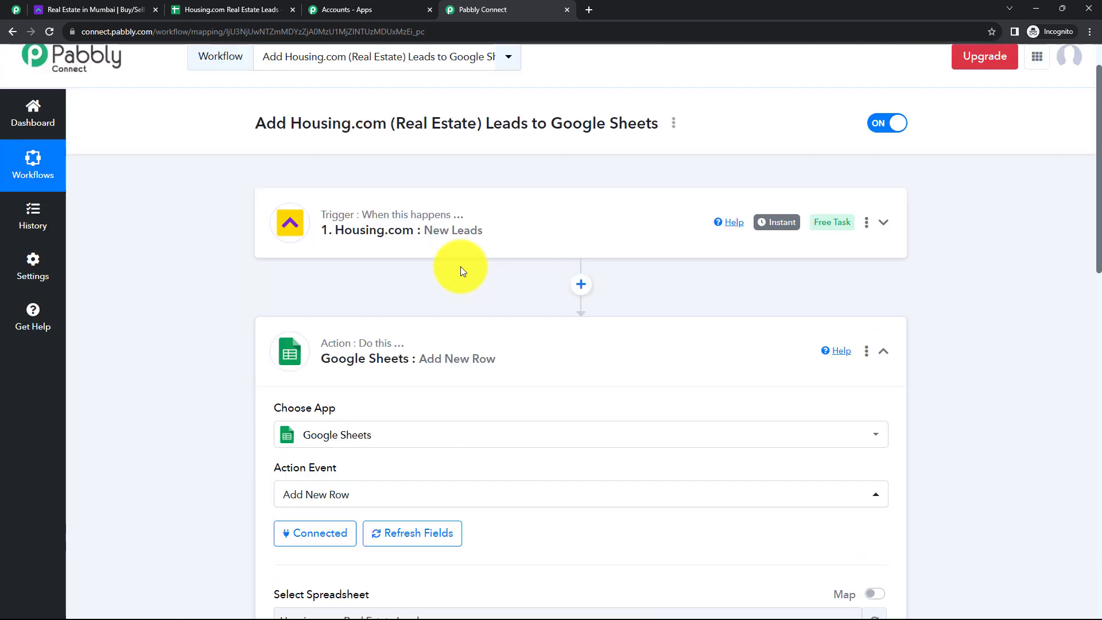
click(443, 244)
scroll(443, 241, down, 4)
scroll(442, 241, down, 5)
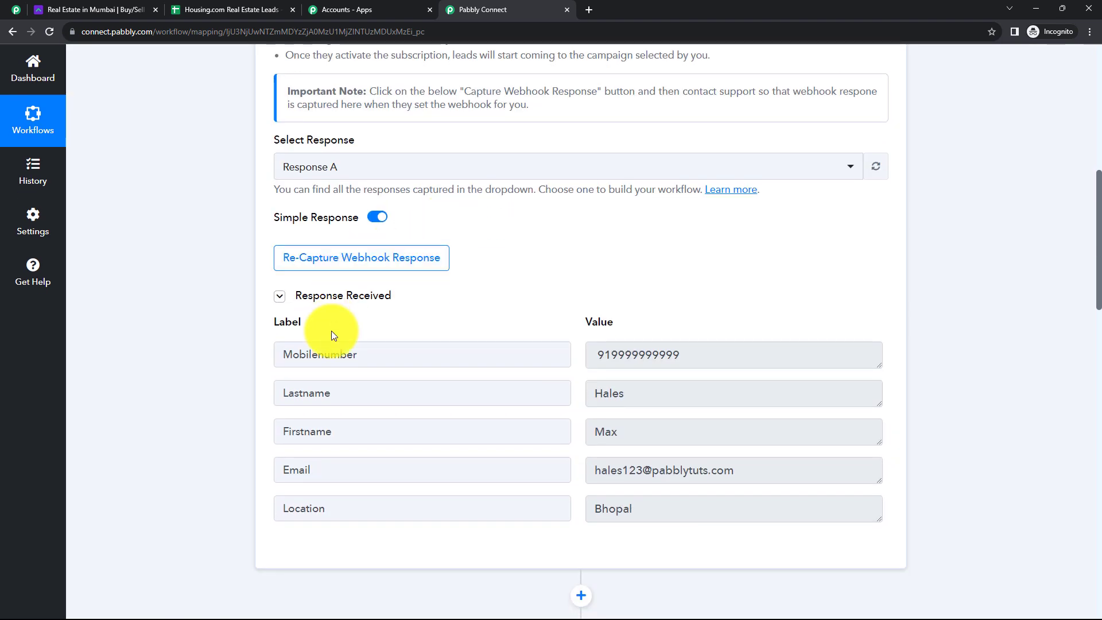
scroll(573, 310, up, 5)
scroll(516, 283, up, 5)
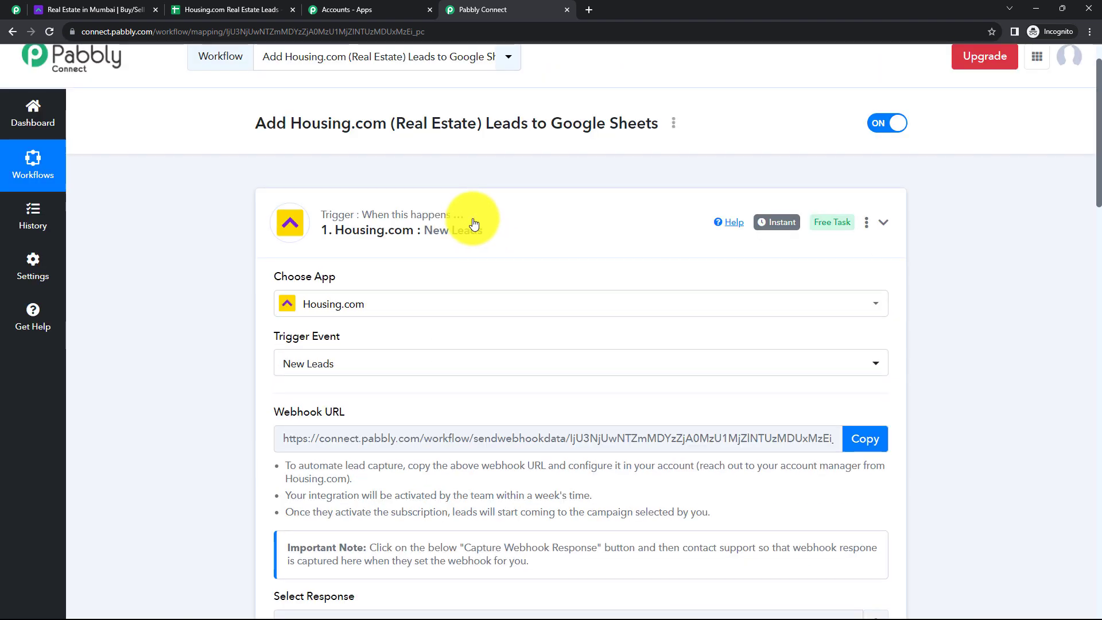
click(469, 218)
scroll(472, 219, down, 3)
scroll(472, 220, down, 1)
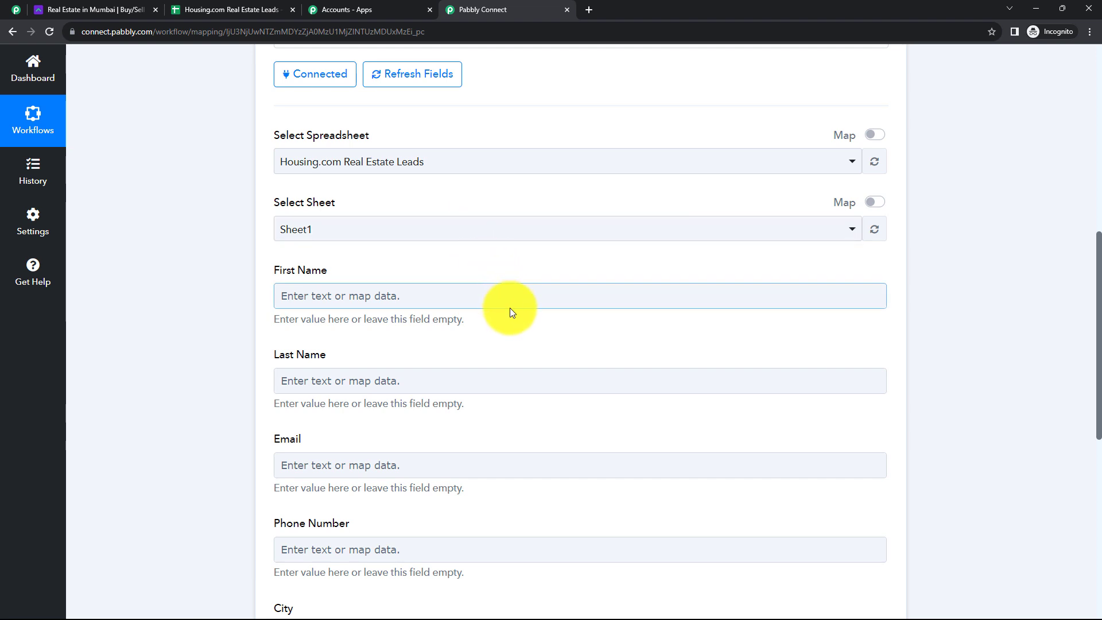
Step: Map the lead's Firstname, Lastname and Email into the First Name, Last Name and Email fields
click(361, 292)
scroll(397, 250, down, 3)
click(375, 232)
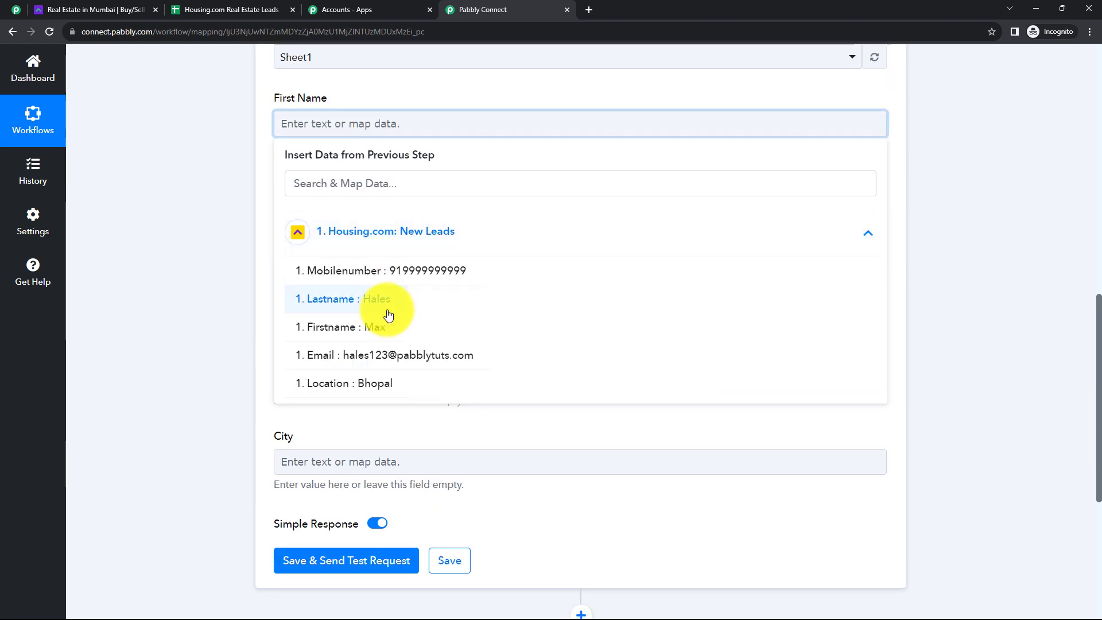
click(388, 327)
click(164, 246)
click(384, 221)
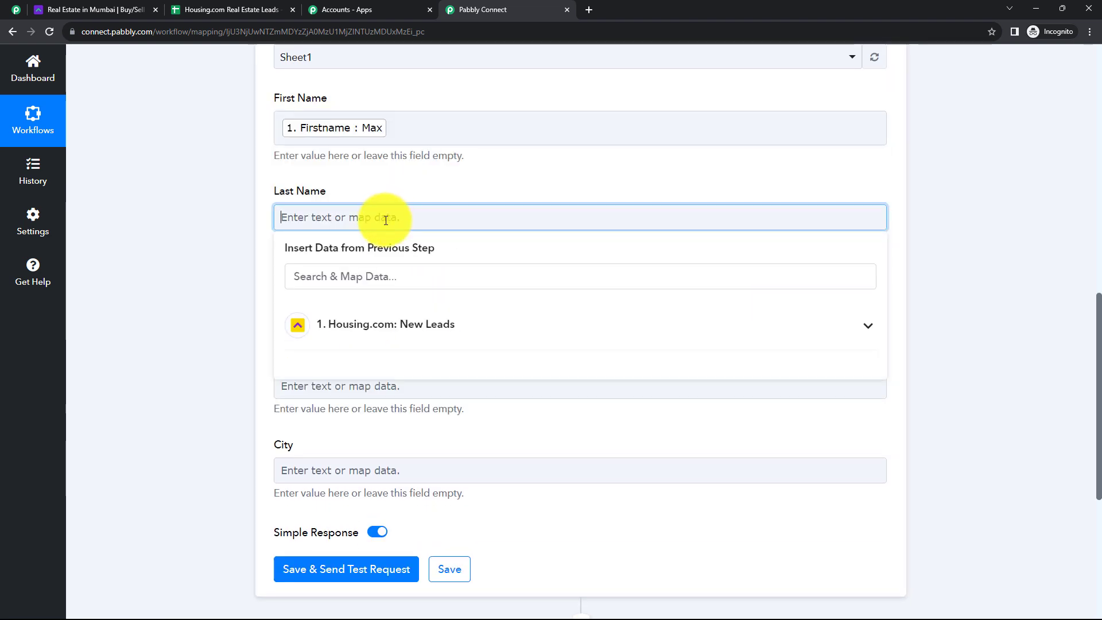
click(405, 326)
click(362, 393)
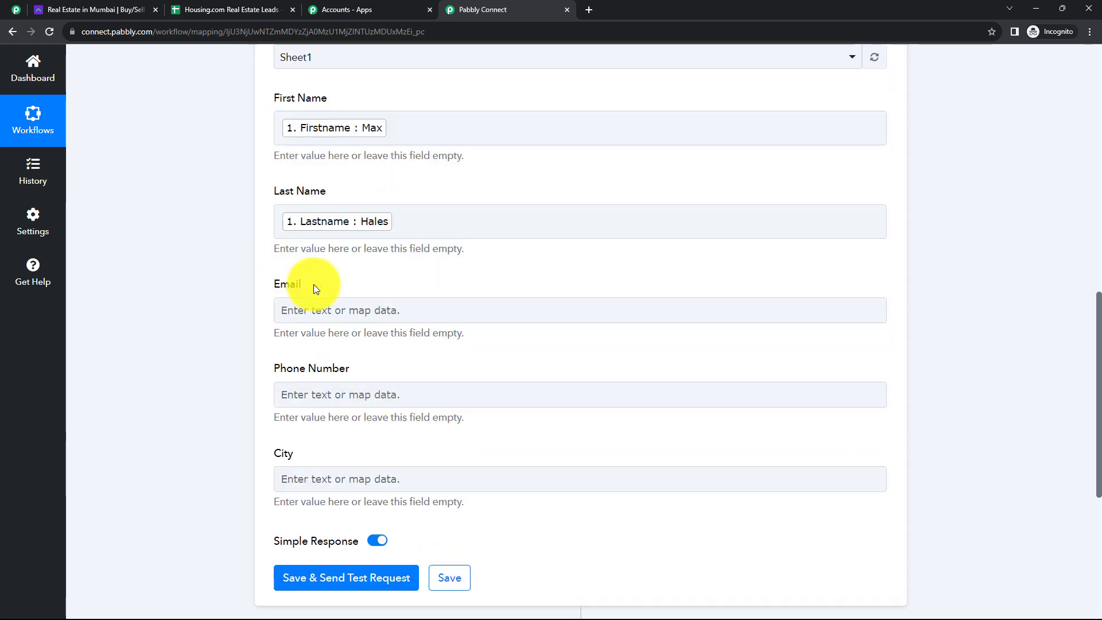
click(325, 311)
click(377, 415)
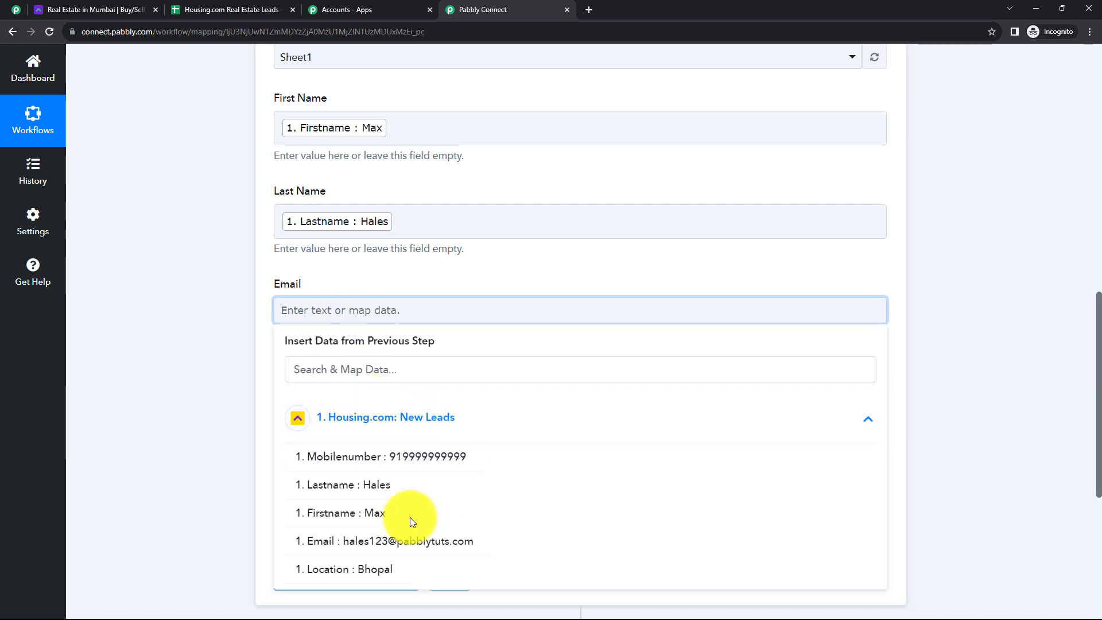
click(400, 540)
Step: Map Housing.com New Leads Mobilenumber into Phone Number and Location (Bhopal) into City
click(206, 373)
scroll(264, 321, down, 2)
click(322, 288)
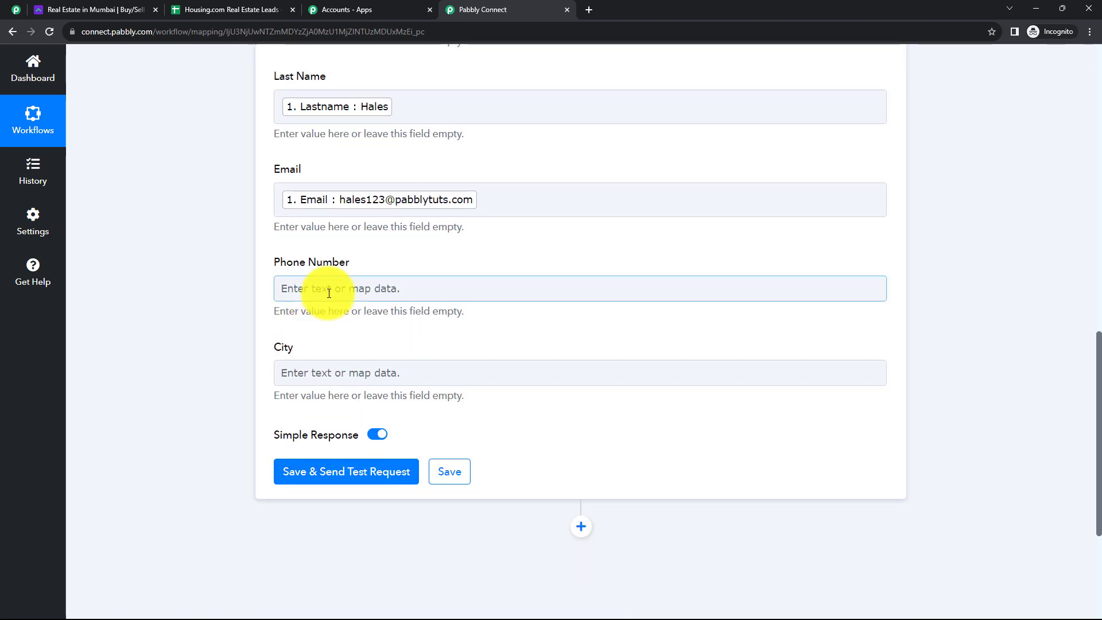
click(373, 390)
click(394, 430)
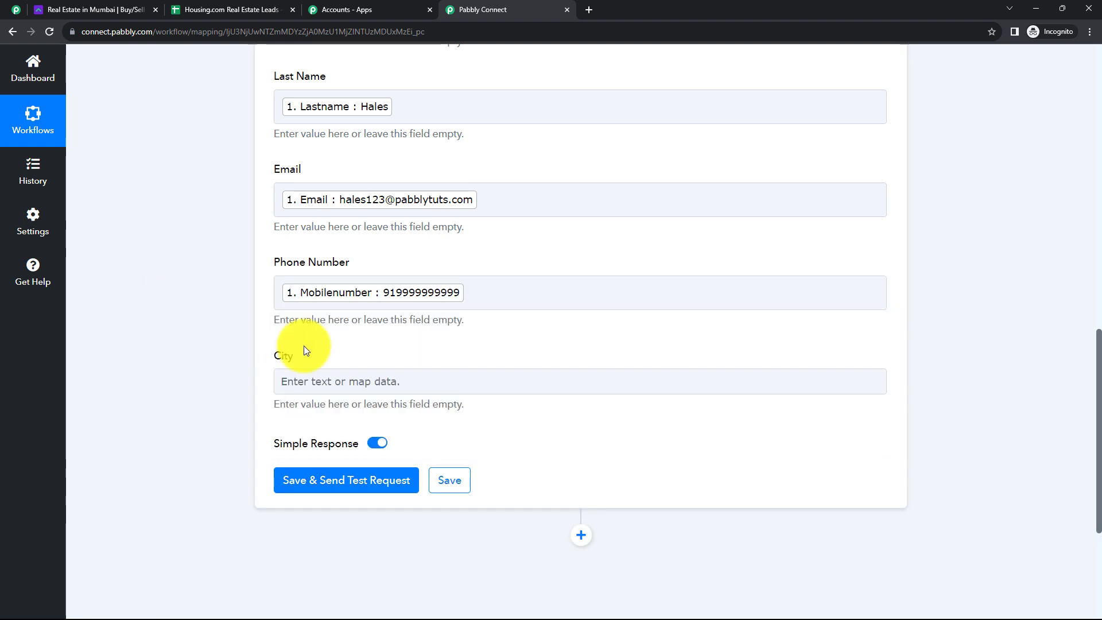
click(325, 382)
click(398, 488)
scroll(362, 401, down, 3)
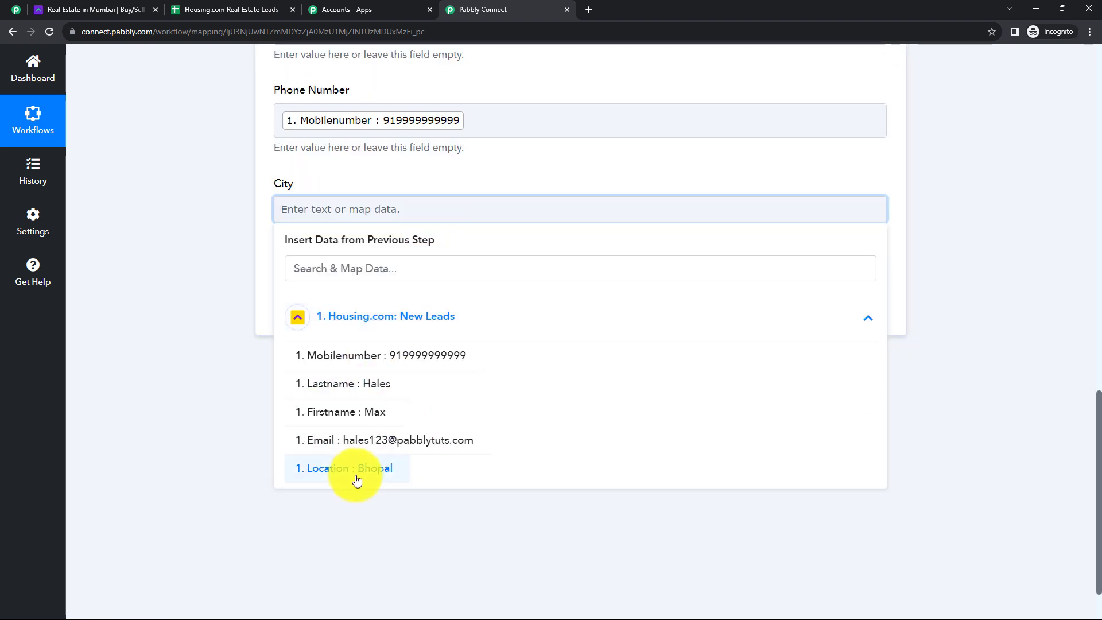
click(354, 467)
click(215, 345)
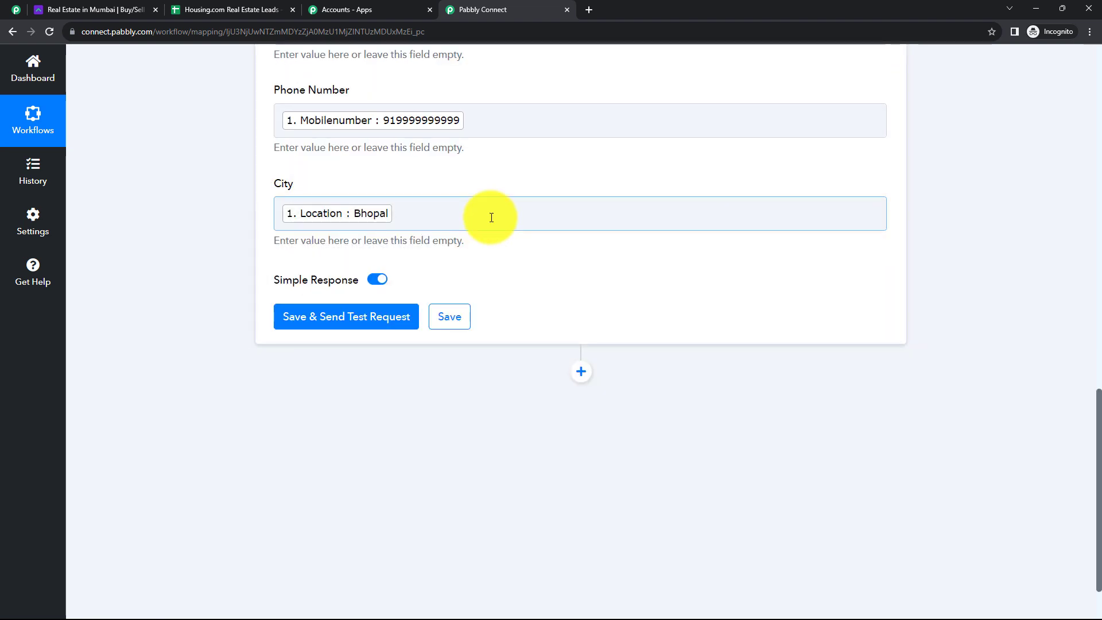
scroll(491, 216, down, 3)
scroll(562, 234, up, 1)
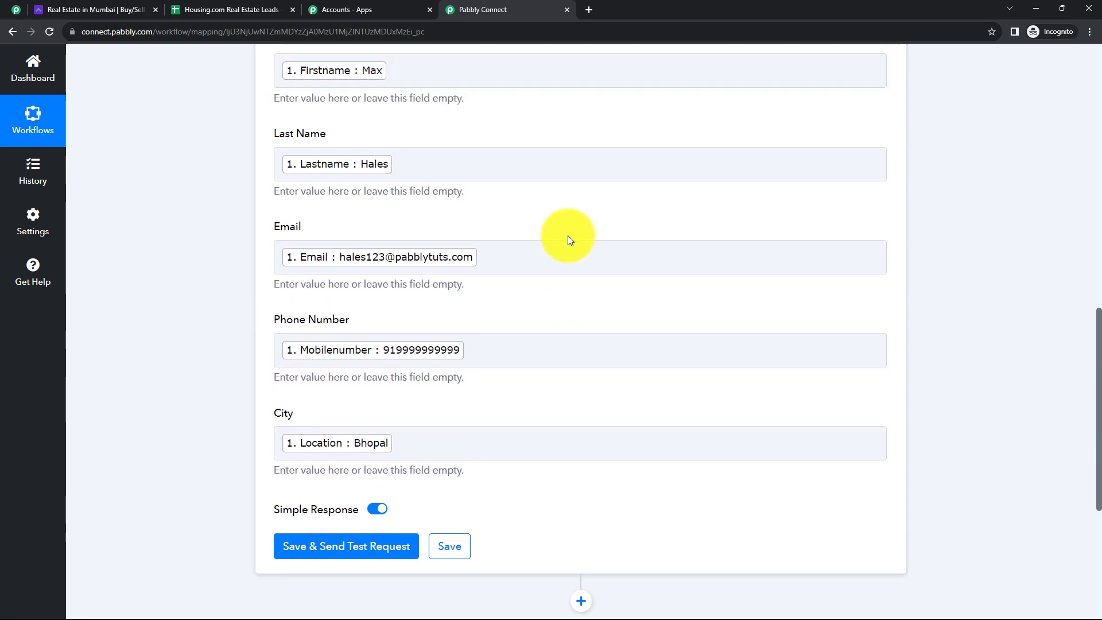
scroll(569, 240, up, 1)
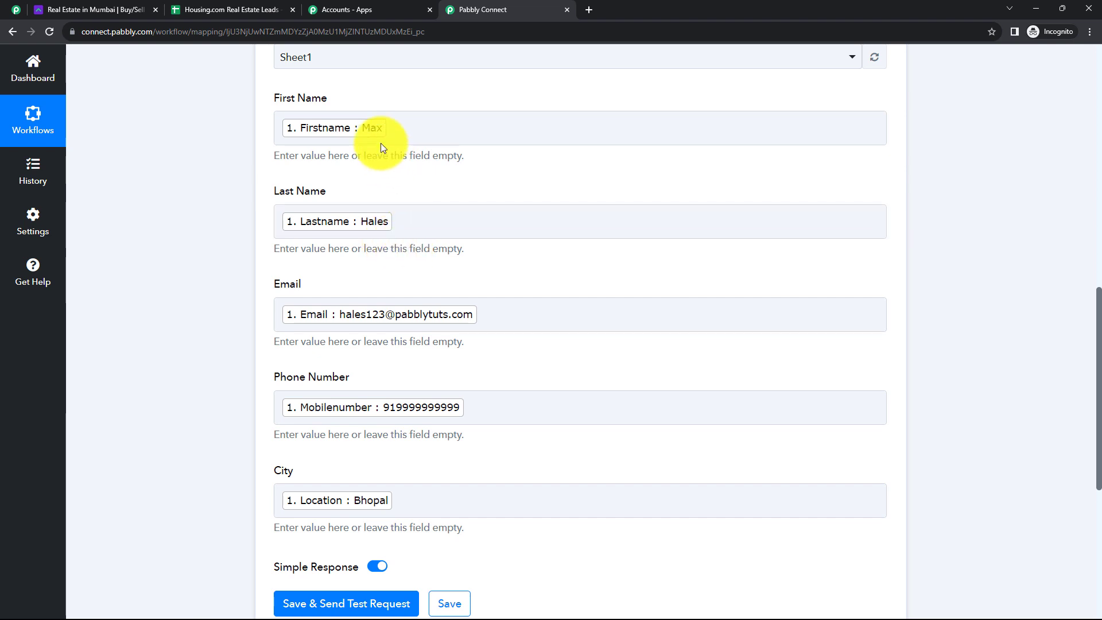
click(398, 218)
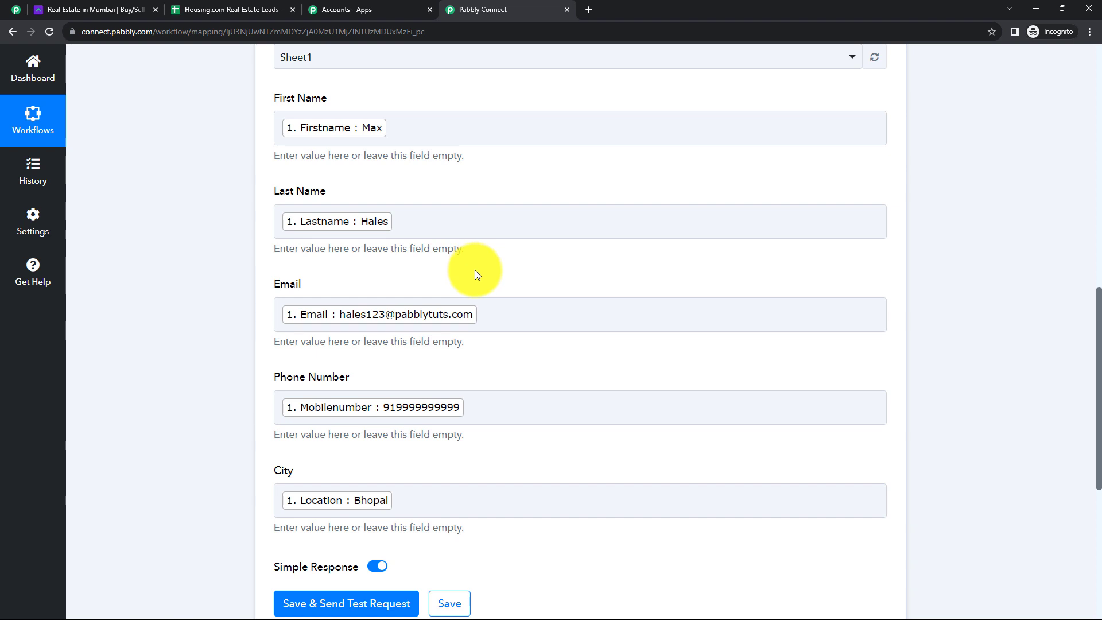
click(423, 503)
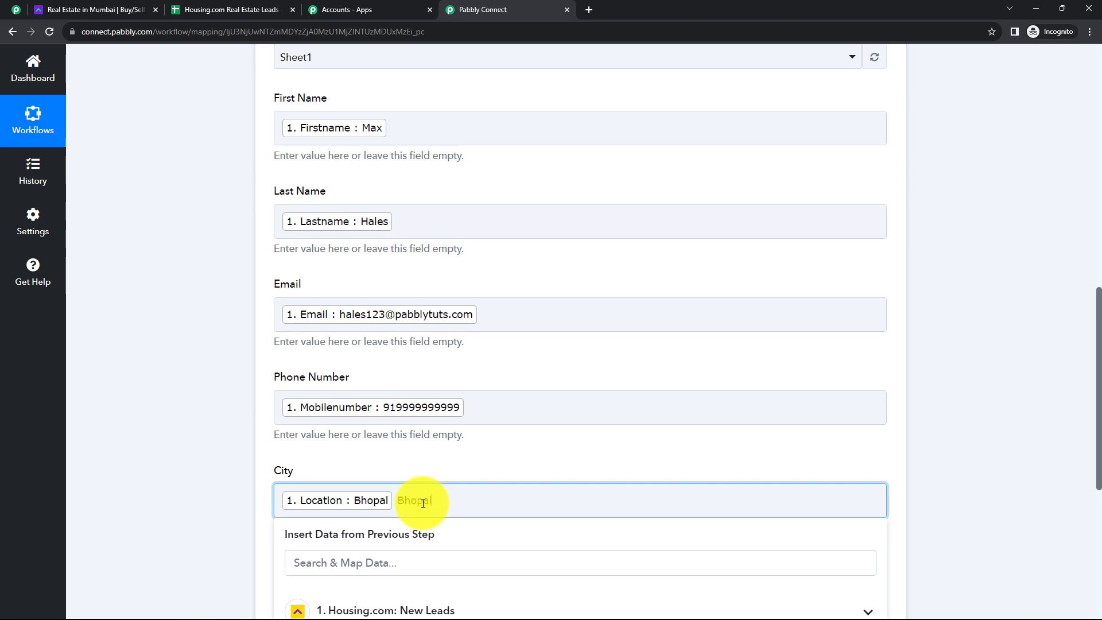
click(258, 457)
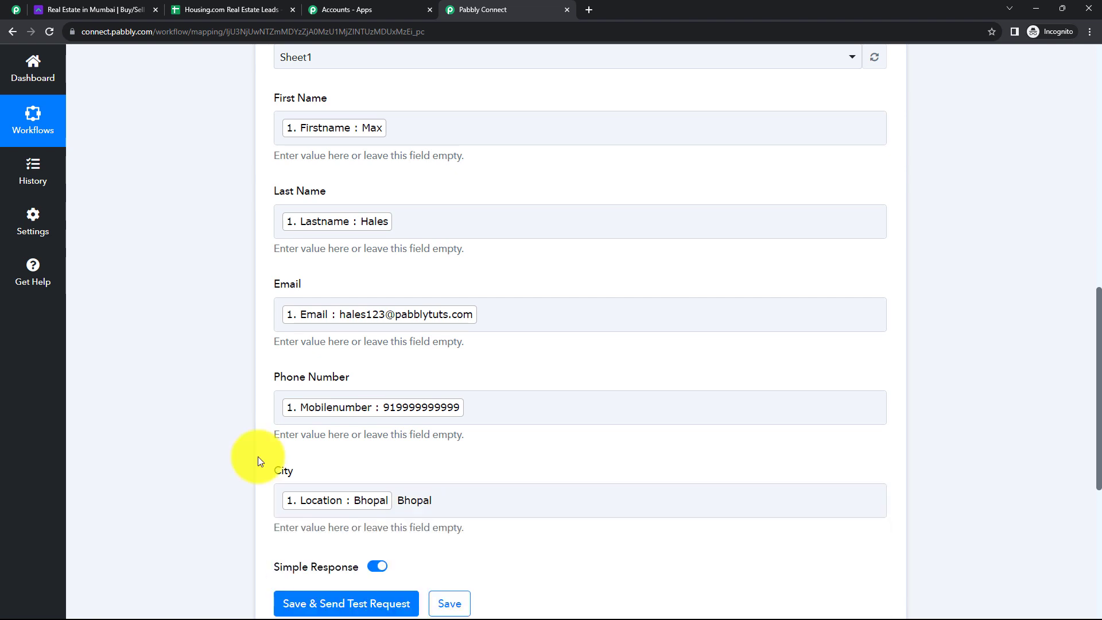
click(221, 20)
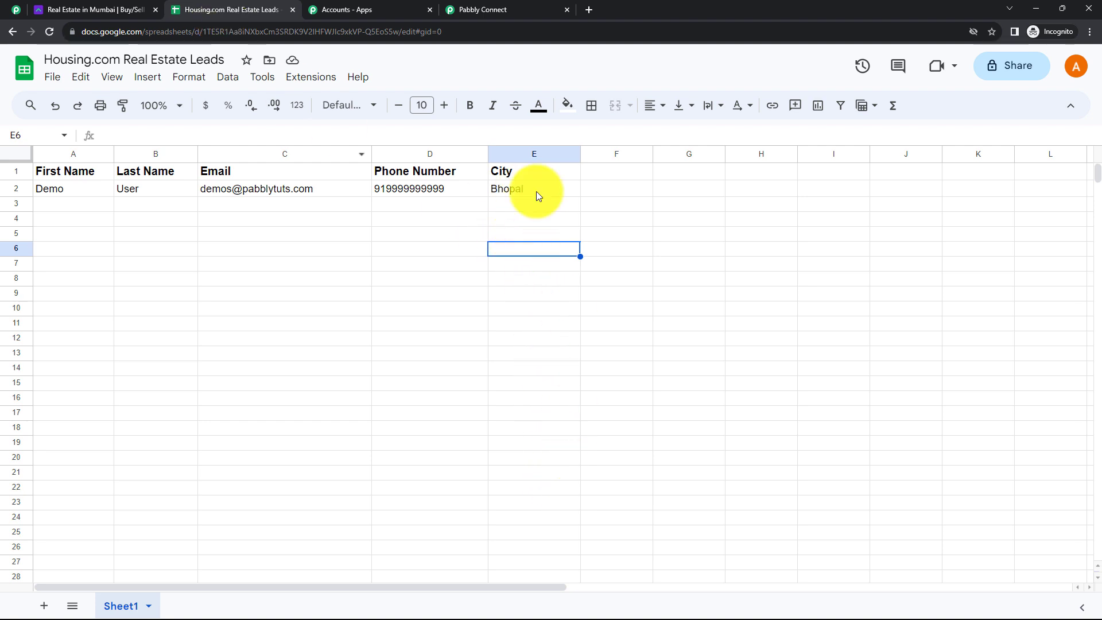
click(499, 10)
click(450, 509)
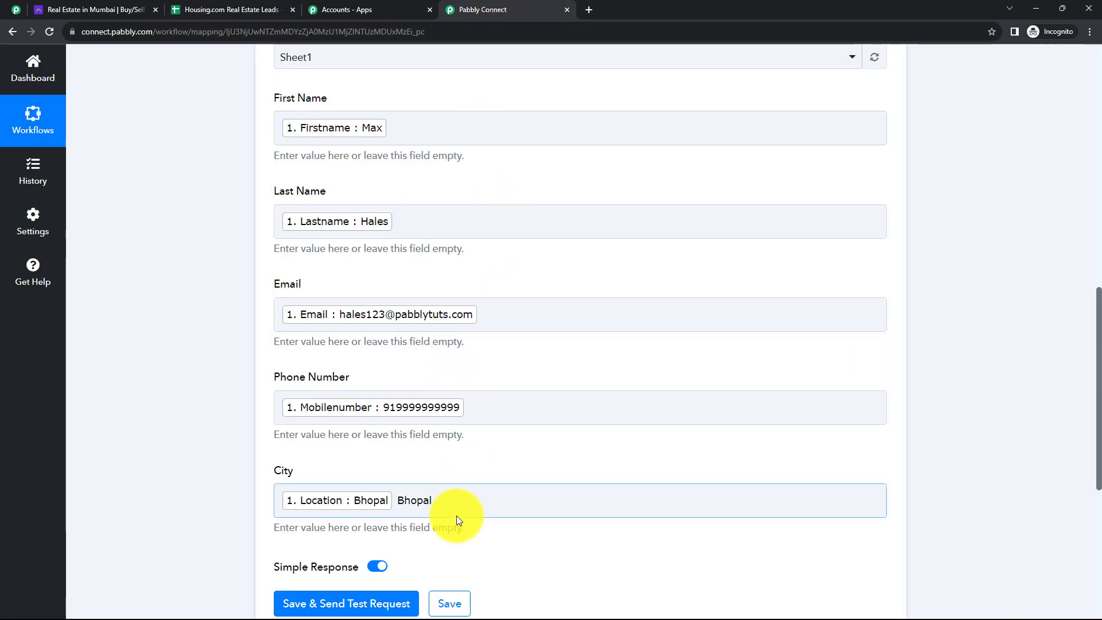
key(BackSpace)
key(BackSpace)
key(BackSpace)
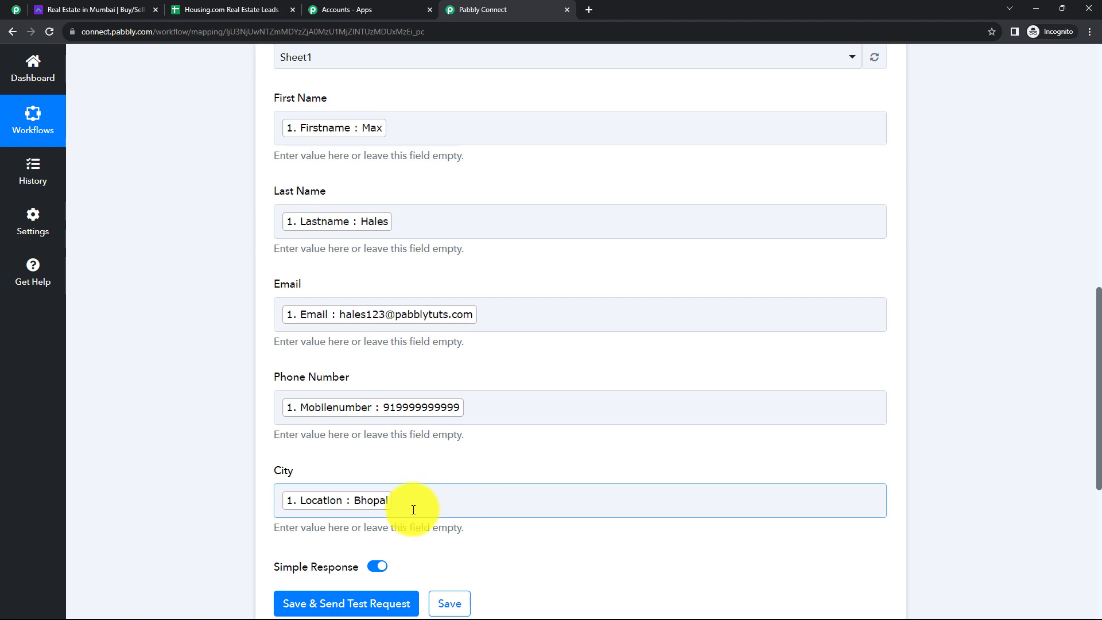
click(452, 537)
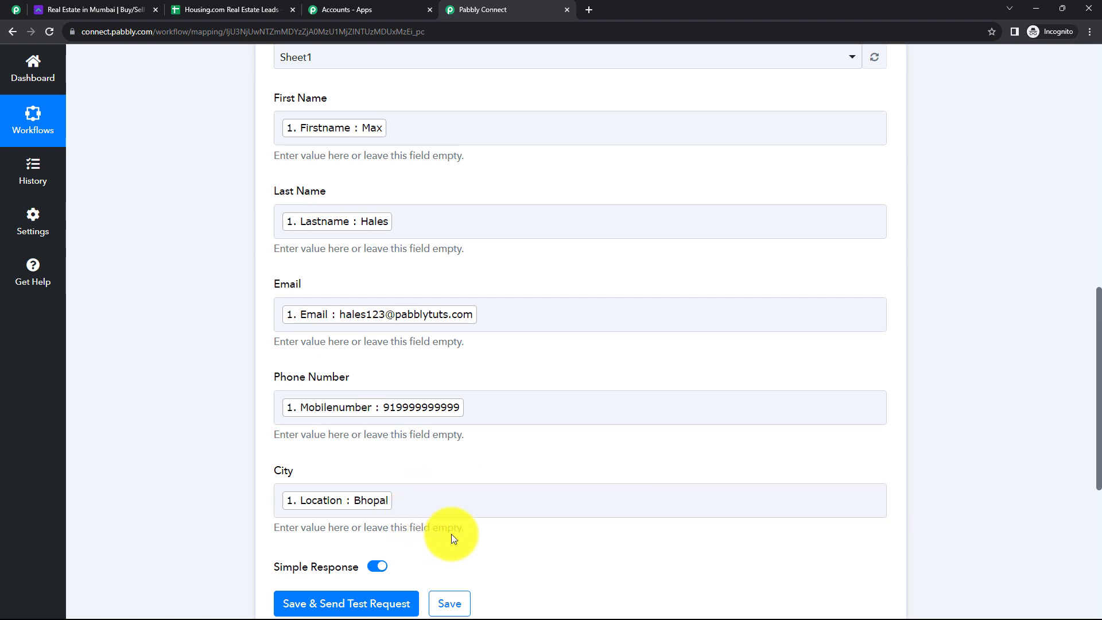
click(447, 504)
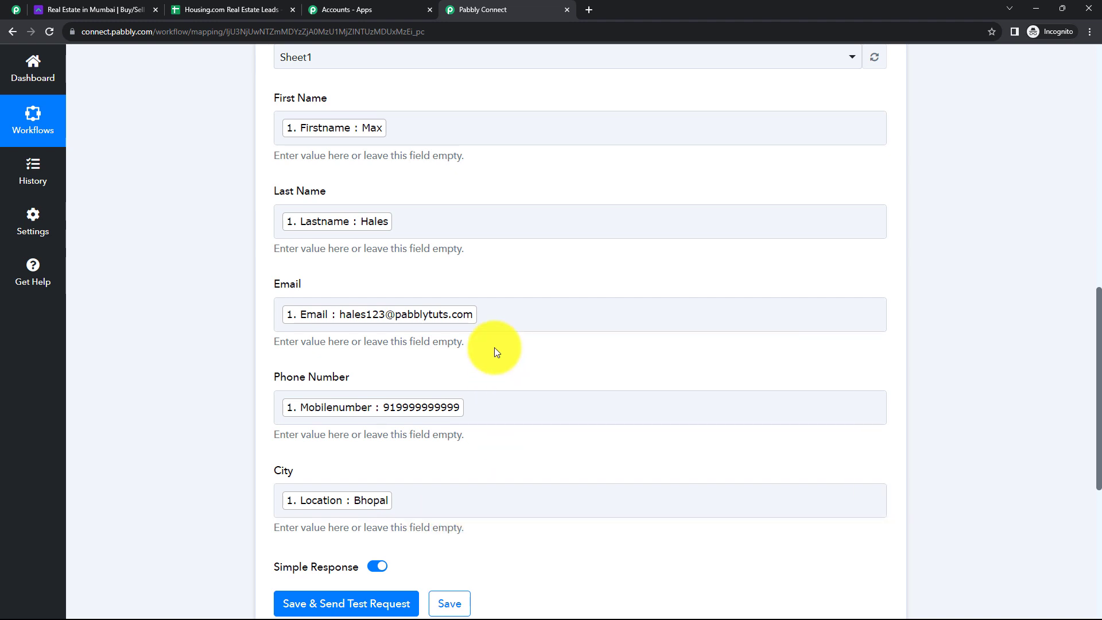
scroll(494, 346, down, 2)
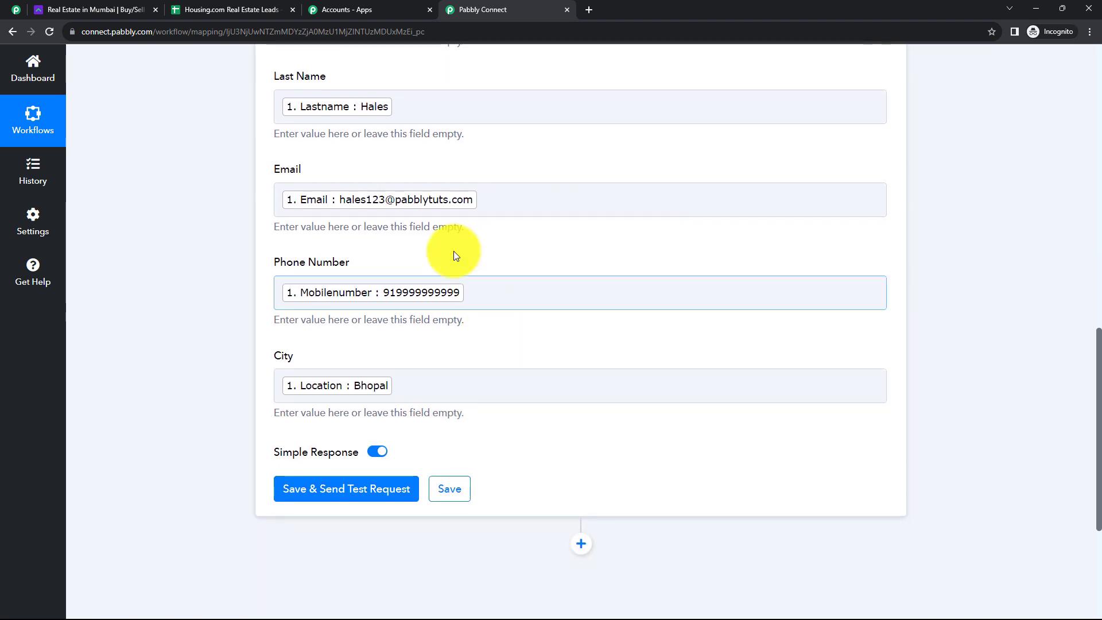
Step: Save and test the Add New Row action, confirming one 5-cell row written to Sheet1!A3:E3
click(358, 488)
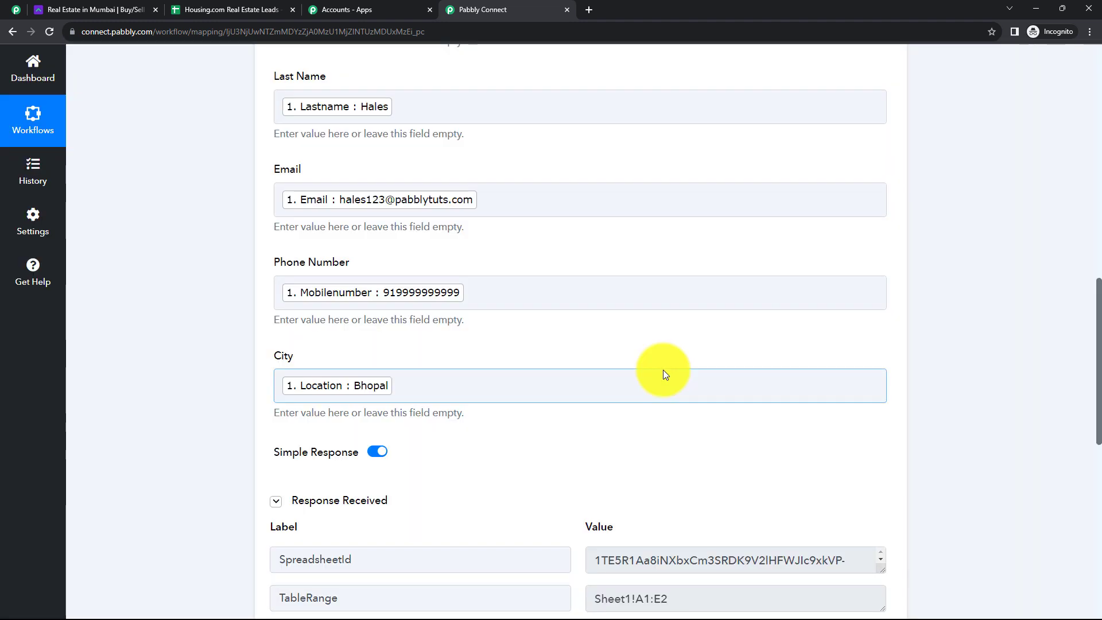
scroll(662, 370, down, 5)
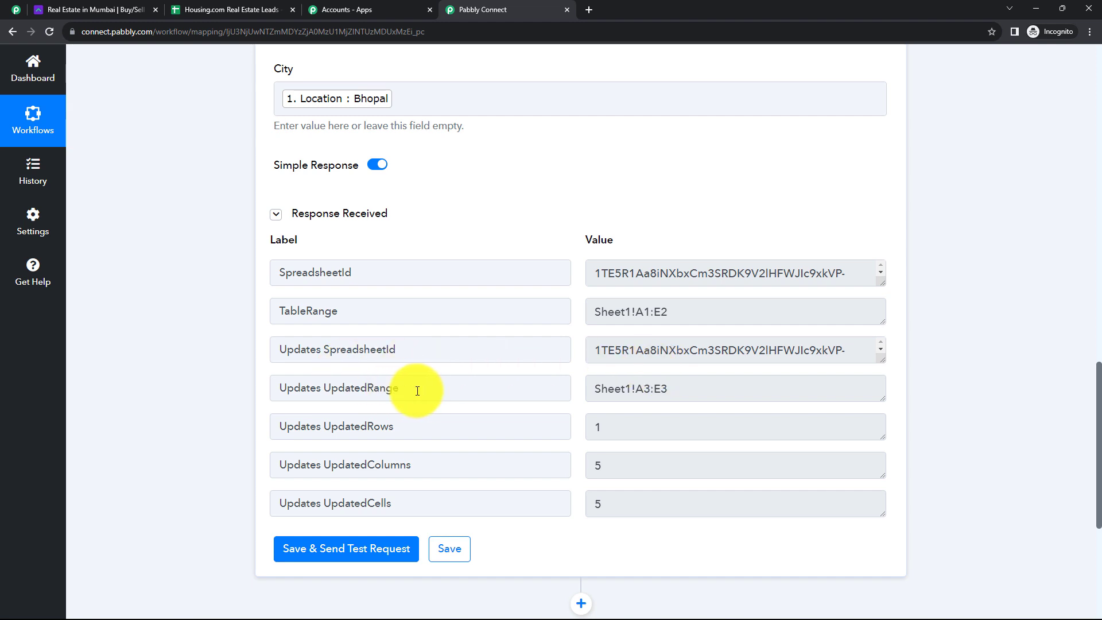
click(614, 465)
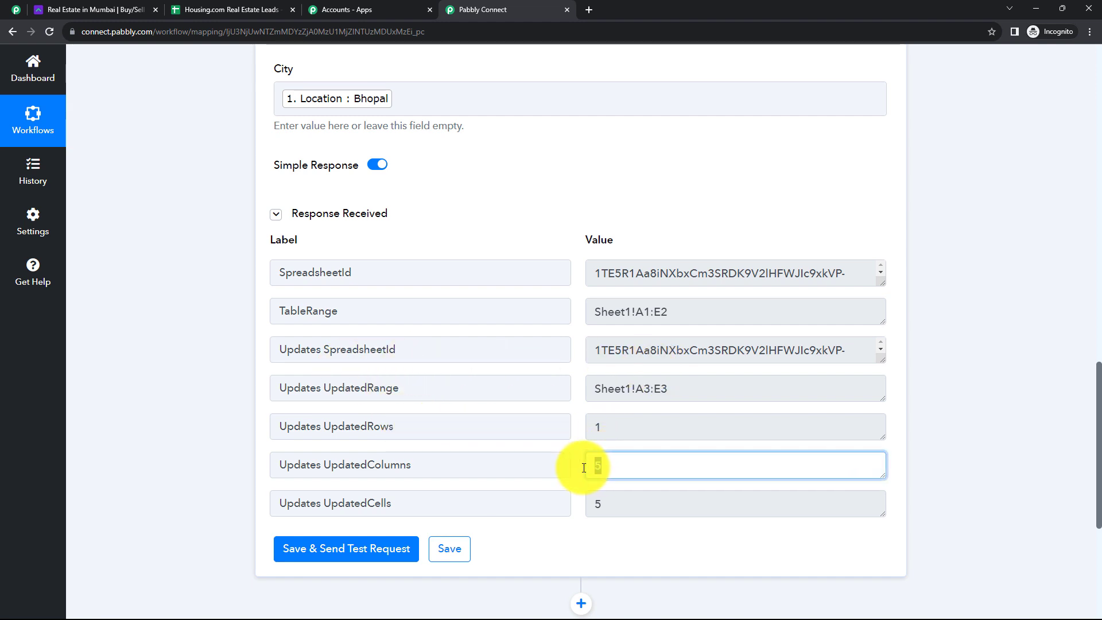
click(639, 504)
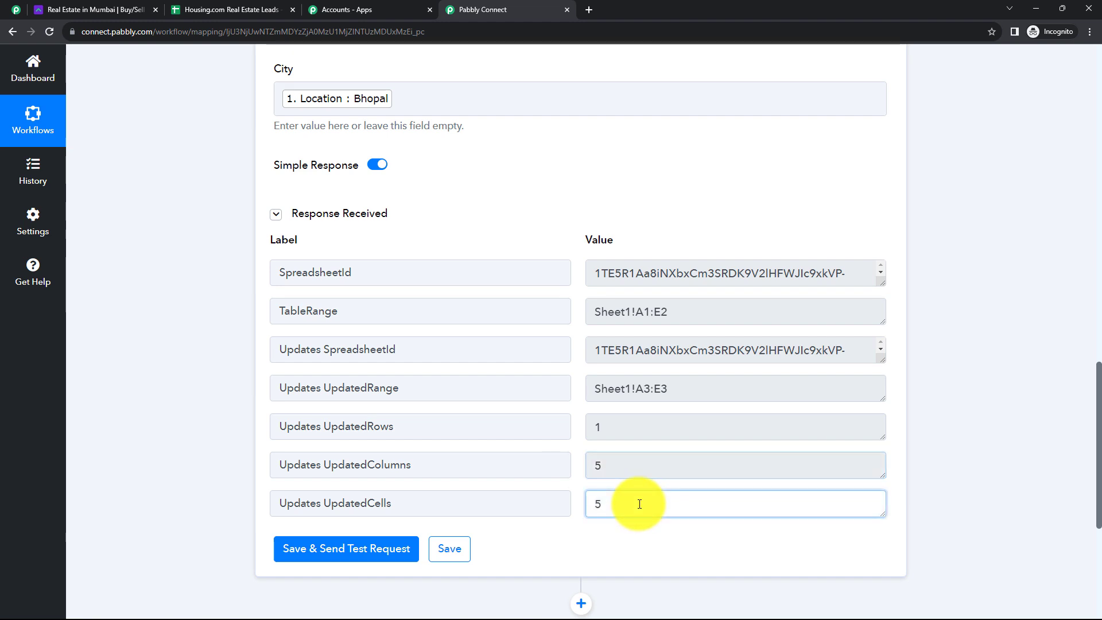
click(582, 184)
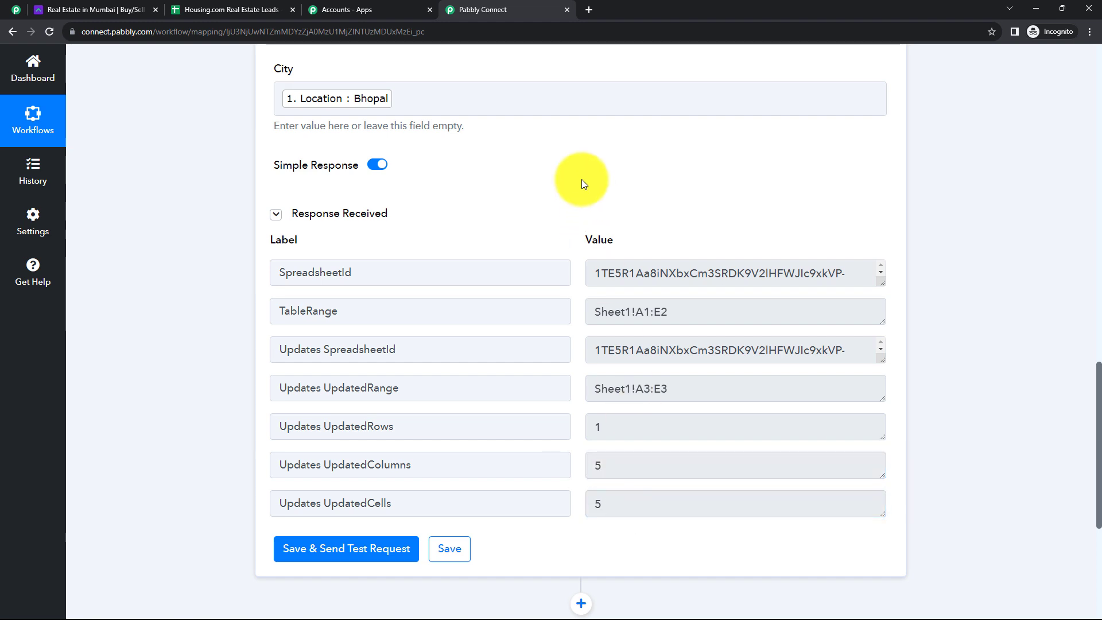
click(237, 6)
click(73, 225)
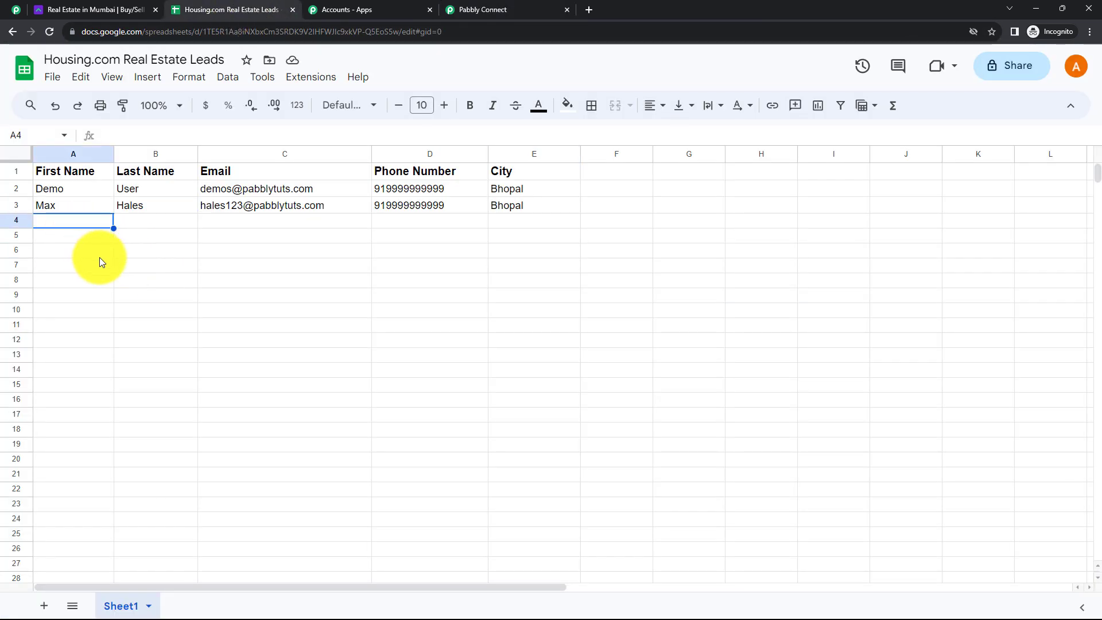
click(69, 208)
click(126, 204)
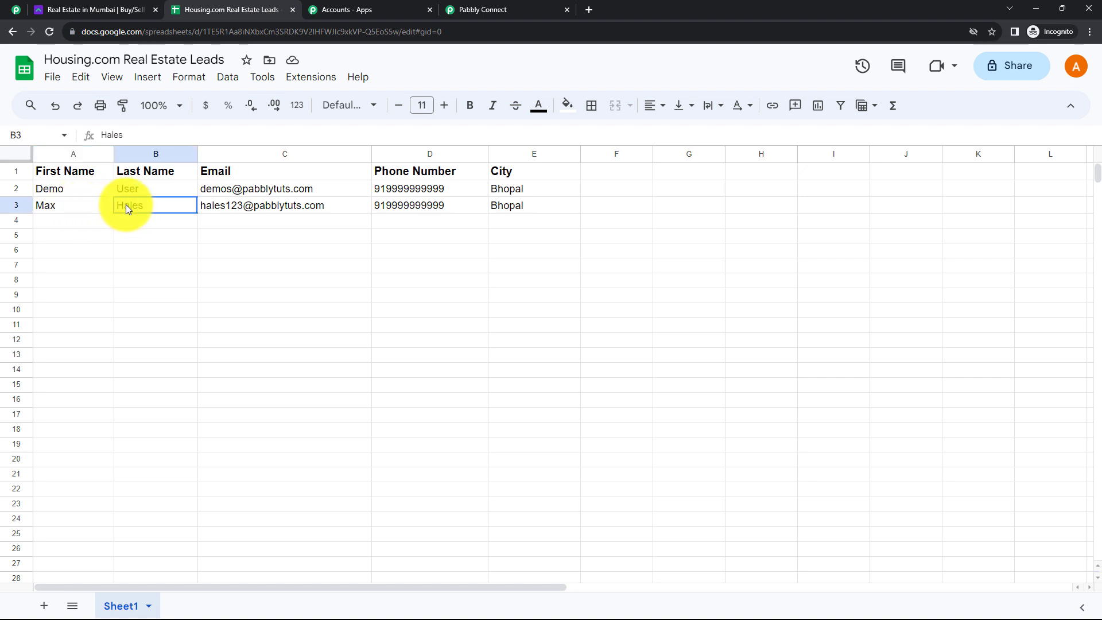
click(221, 205)
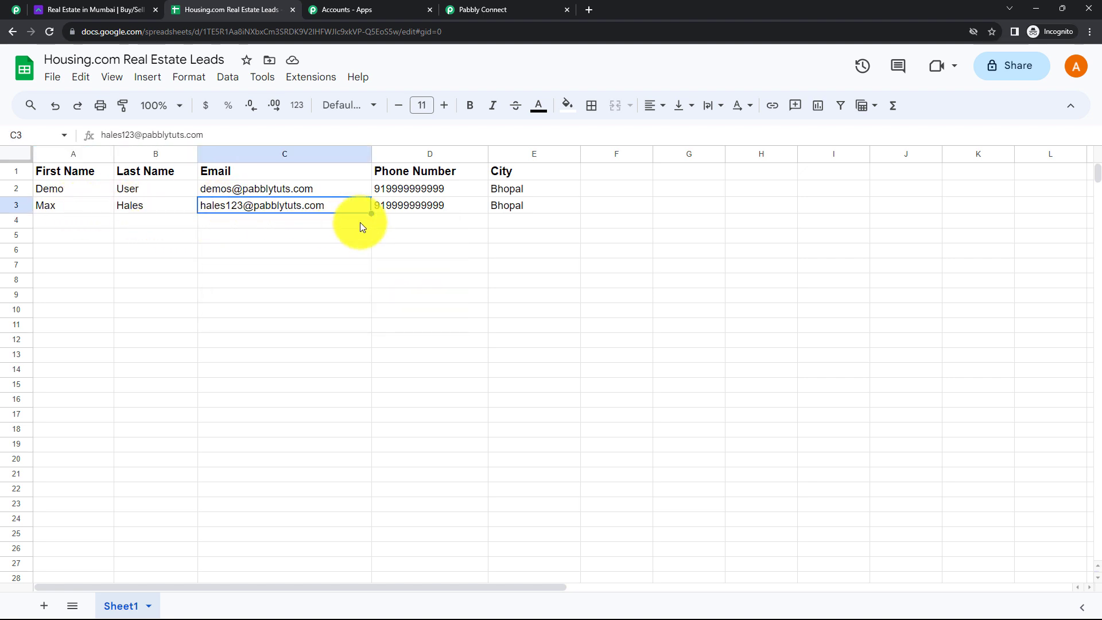
click(421, 207)
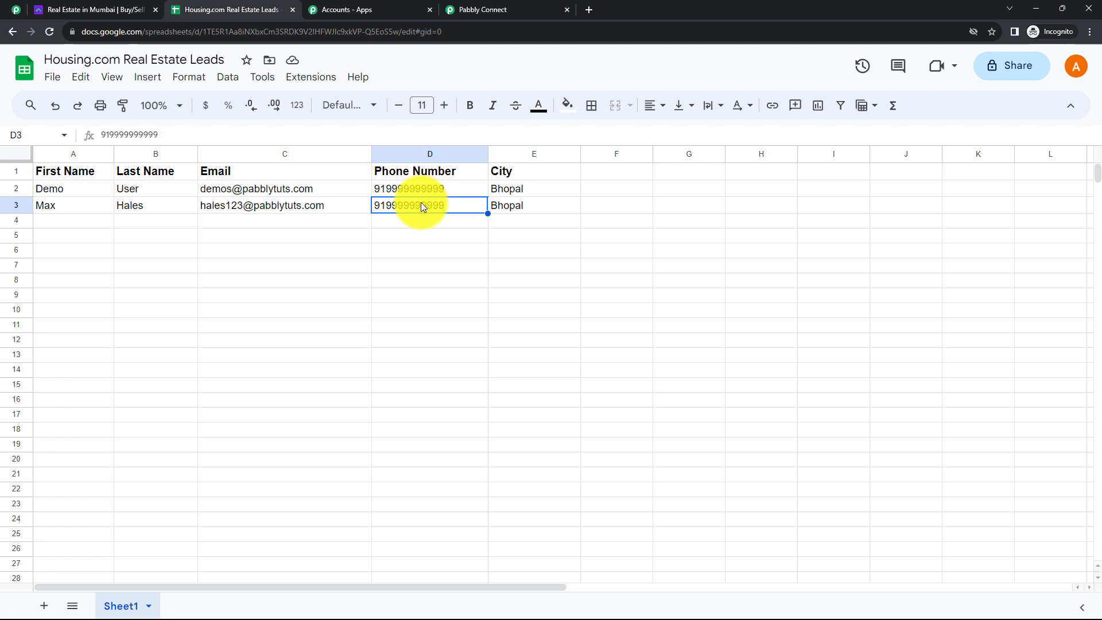
click(521, 205)
click(514, 235)
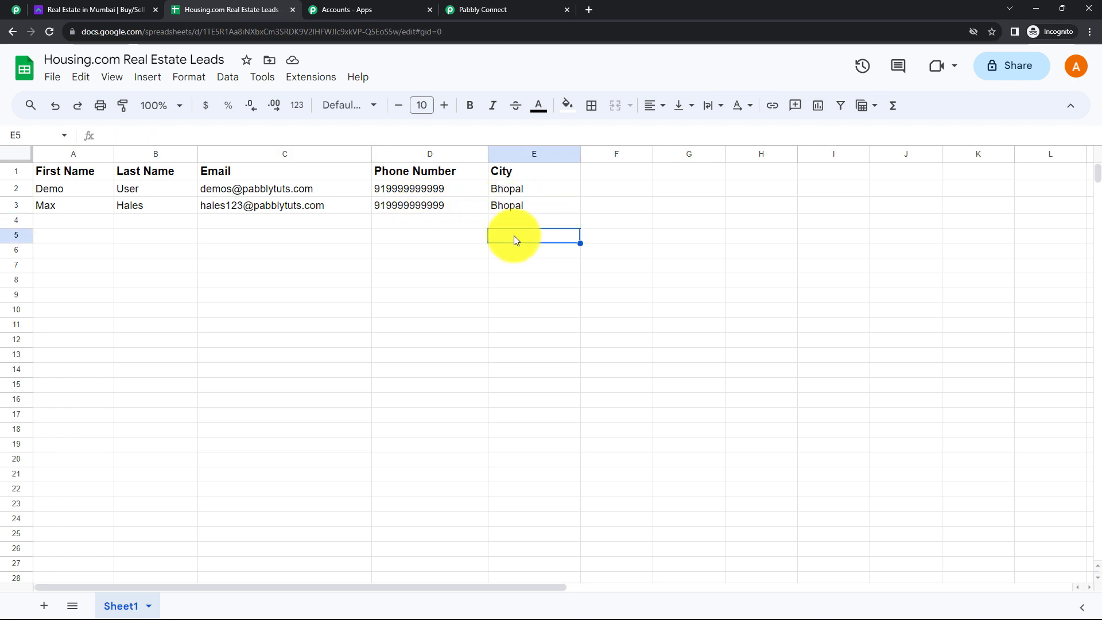
click(488, 19)
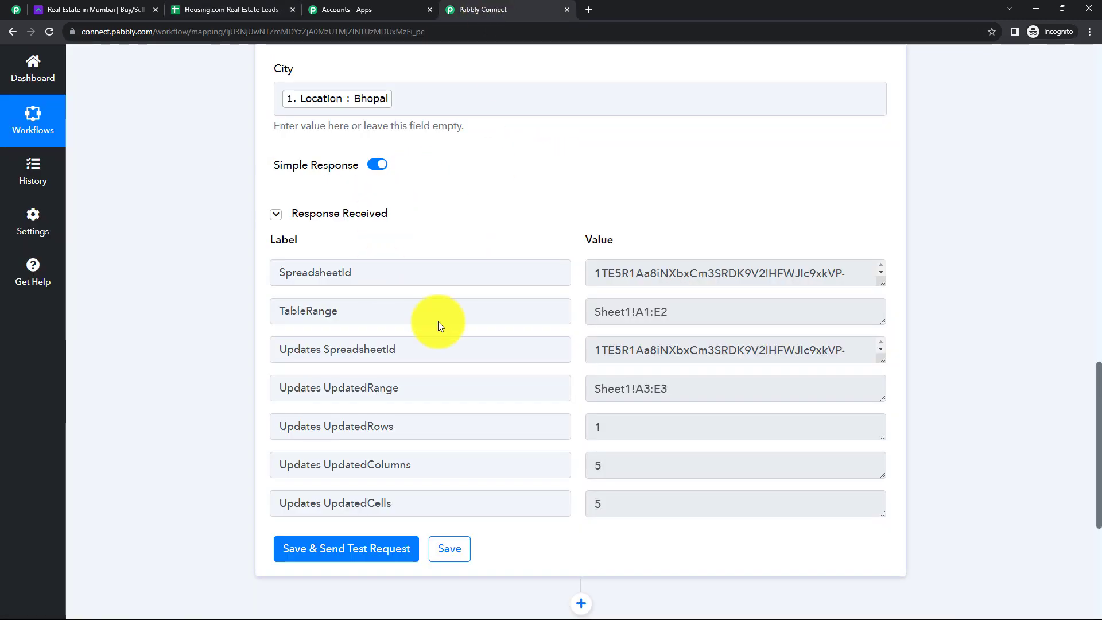
Step: Collapse the Google Sheets Add New Row step, leaving Housing.com New Leads feeding it
scroll(1091, 390, up, 1)
drag(1097, 381, 1098, 123)
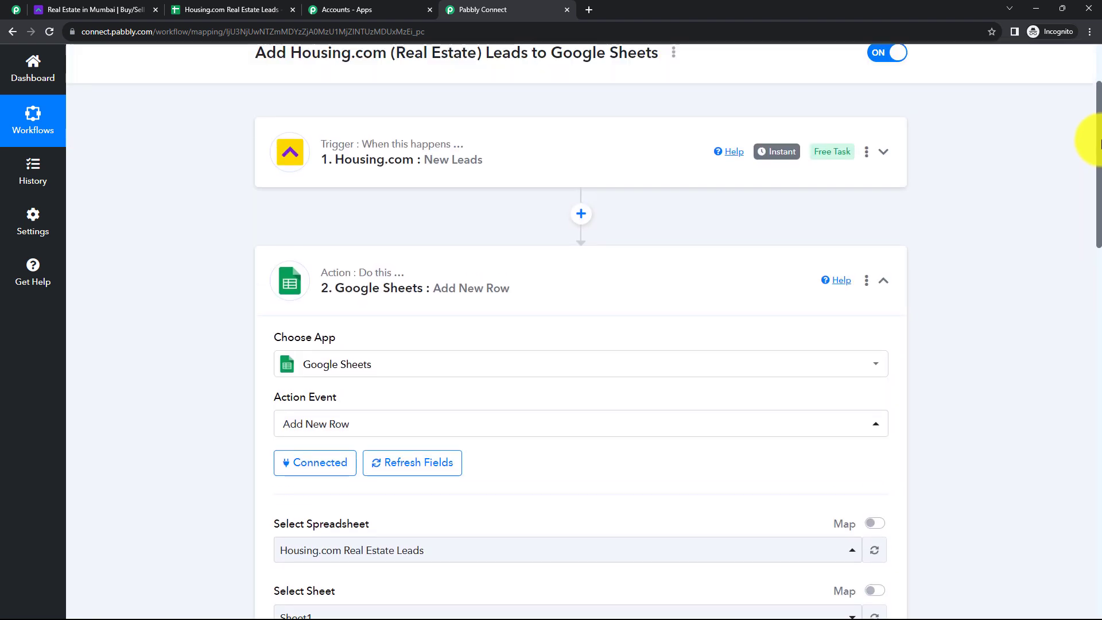
click(618, 280)
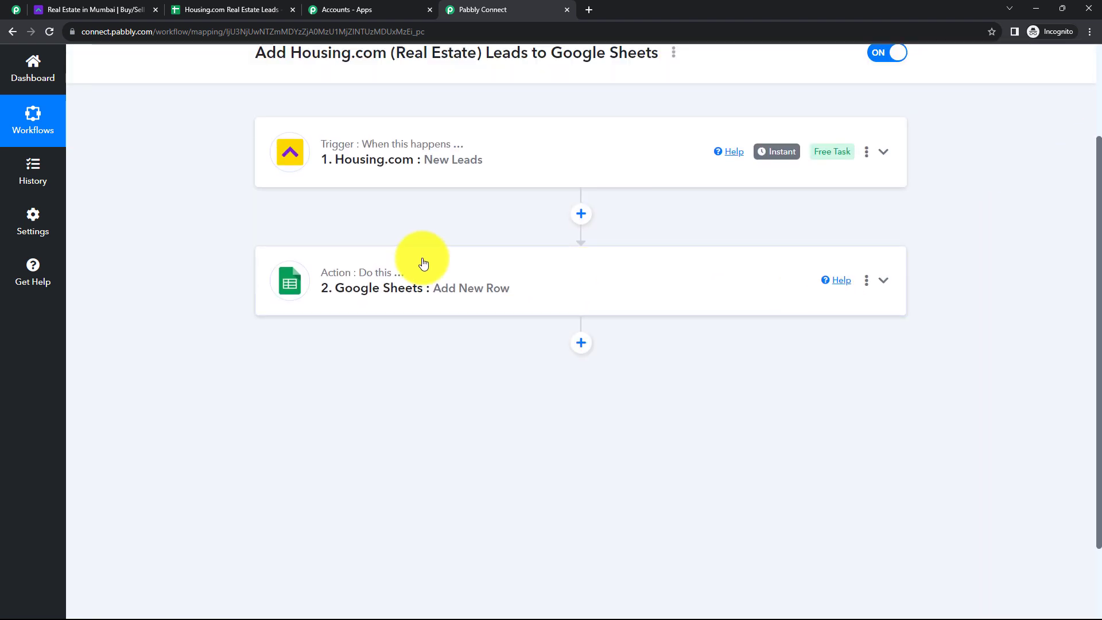
scroll(423, 258, up, 2)
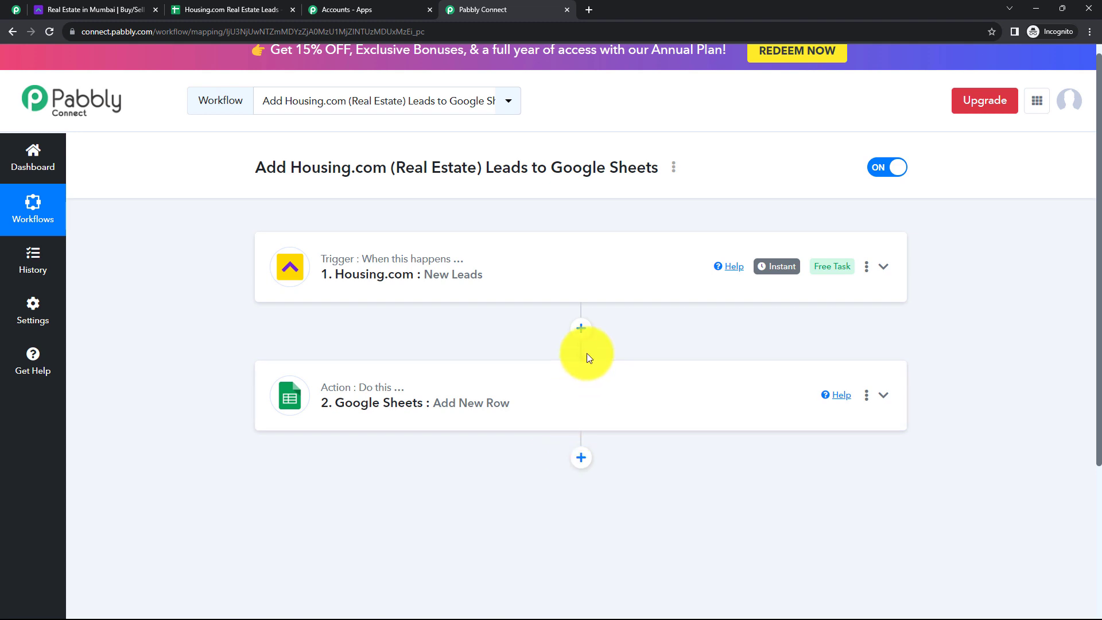
click(672, 168)
click(591, 234)
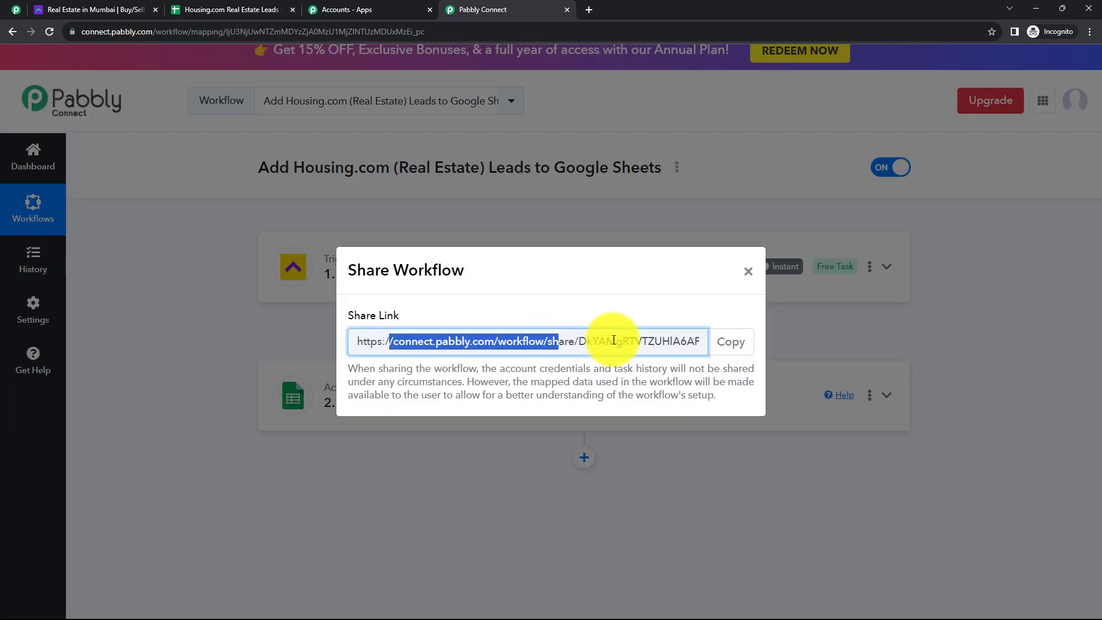
drag(391, 343, 698, 336)
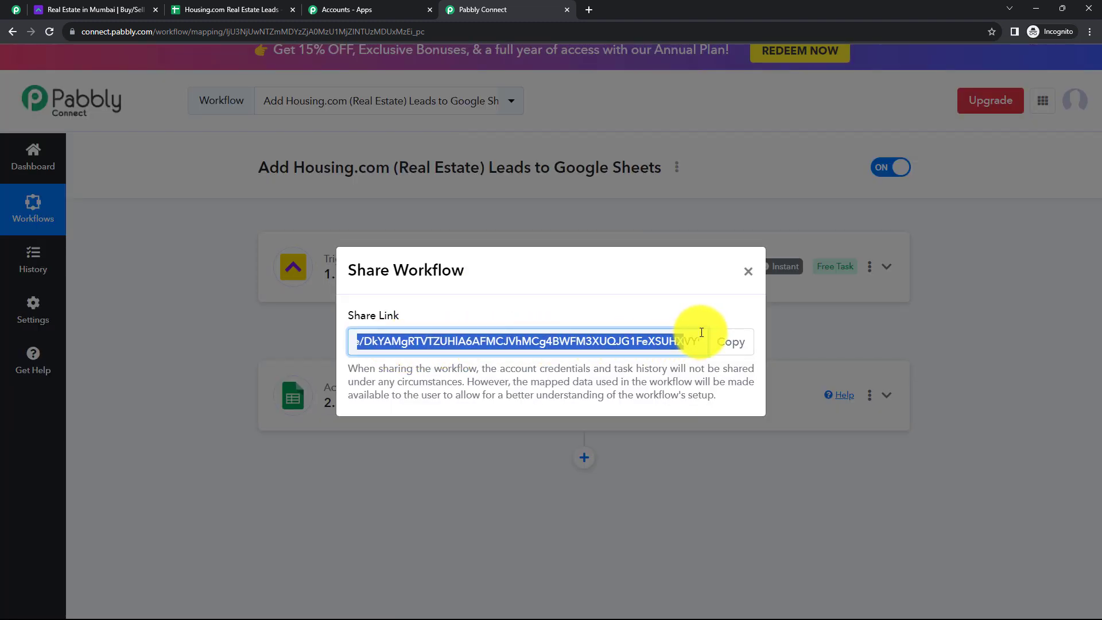
click(748, 272)
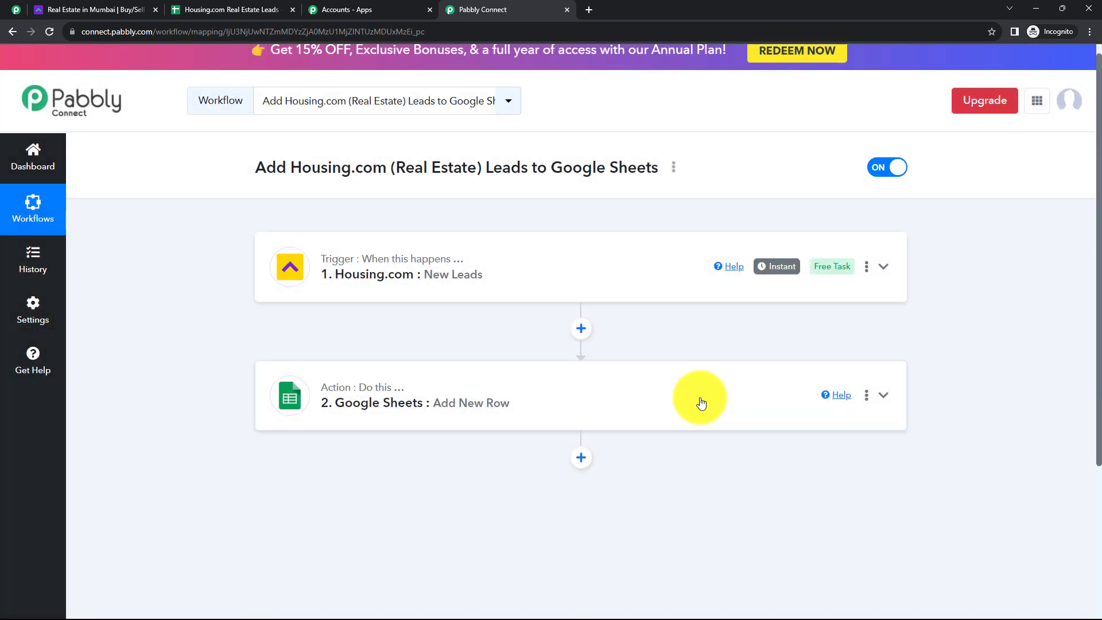